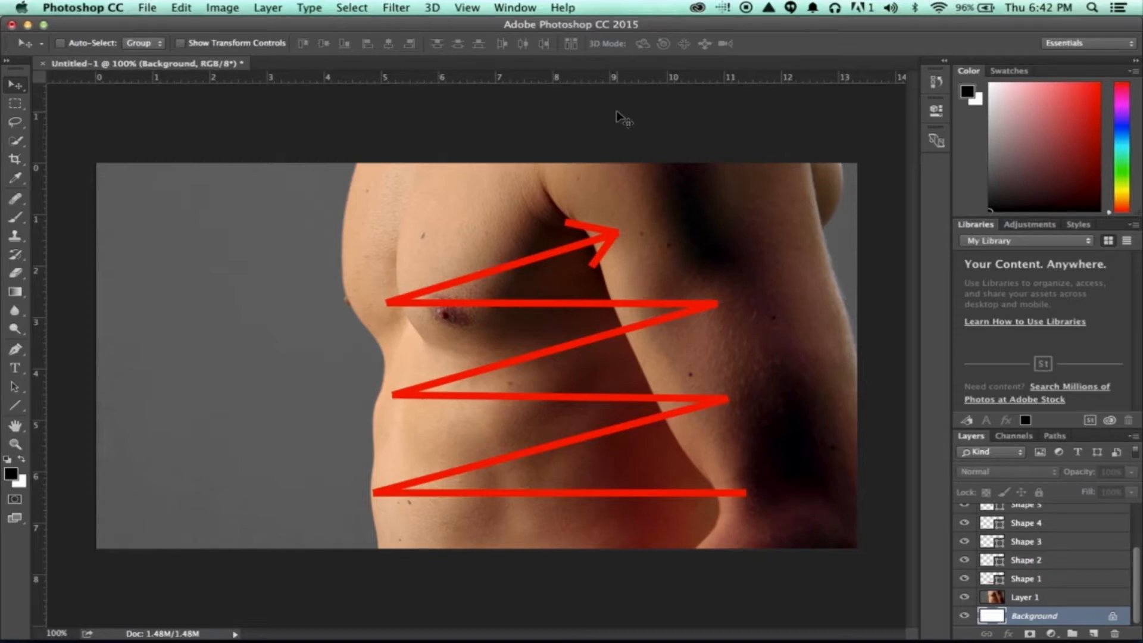
Step: Switch to QuickTime Player and play the 001_FootageKeyed.mp4 and SCENE_005_paintWMatte.mp4 reference clips
key("super+Tab")
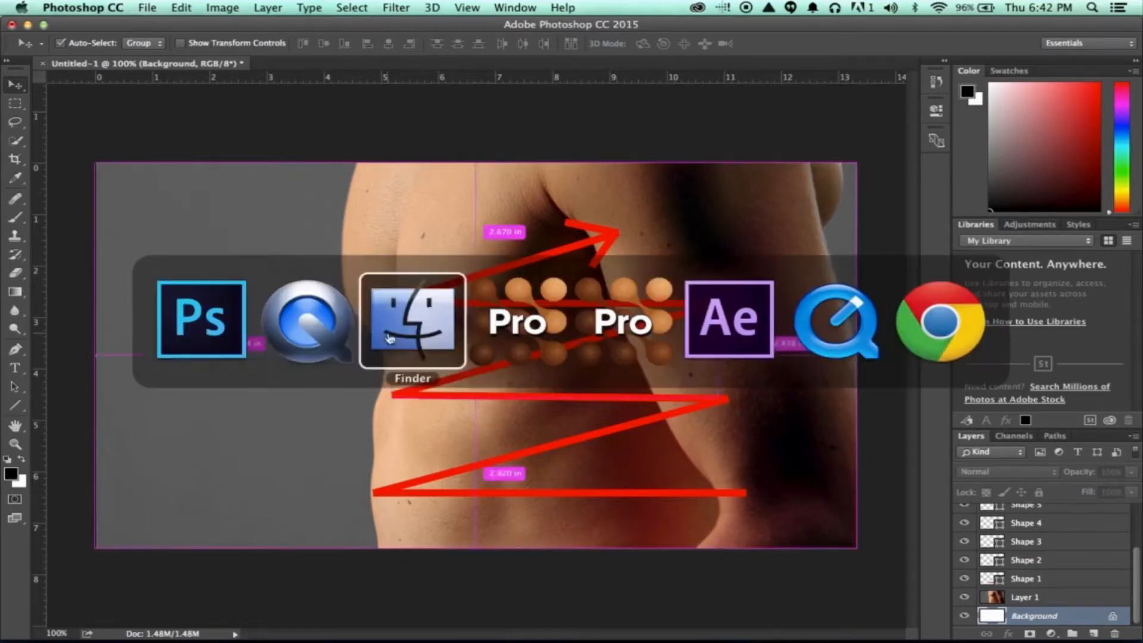
left_click(852, 331)
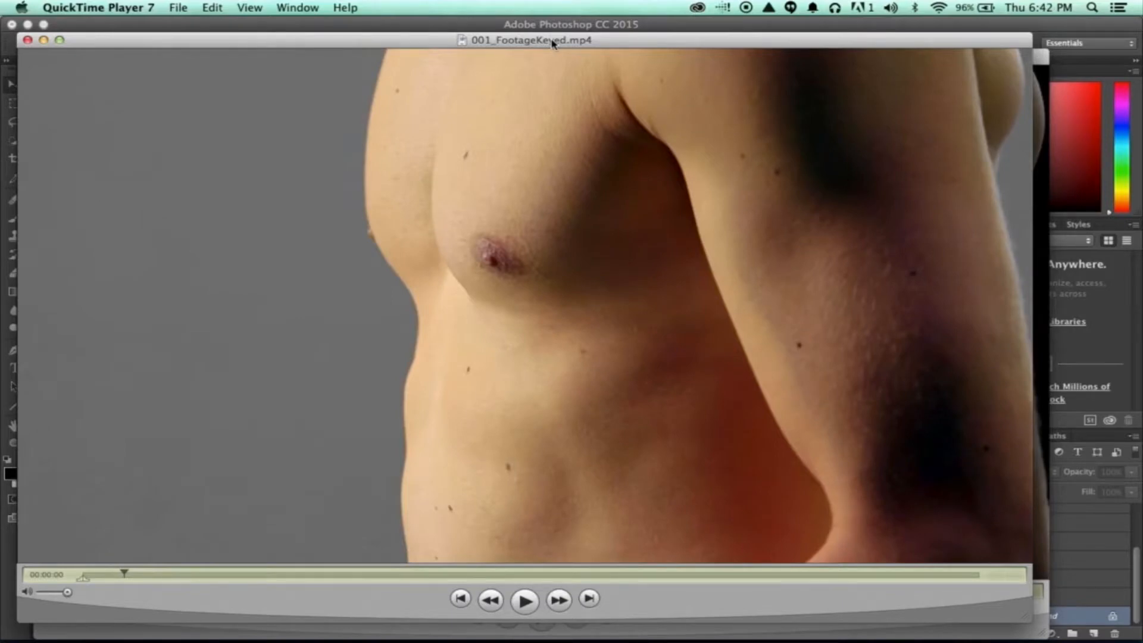
key("space")
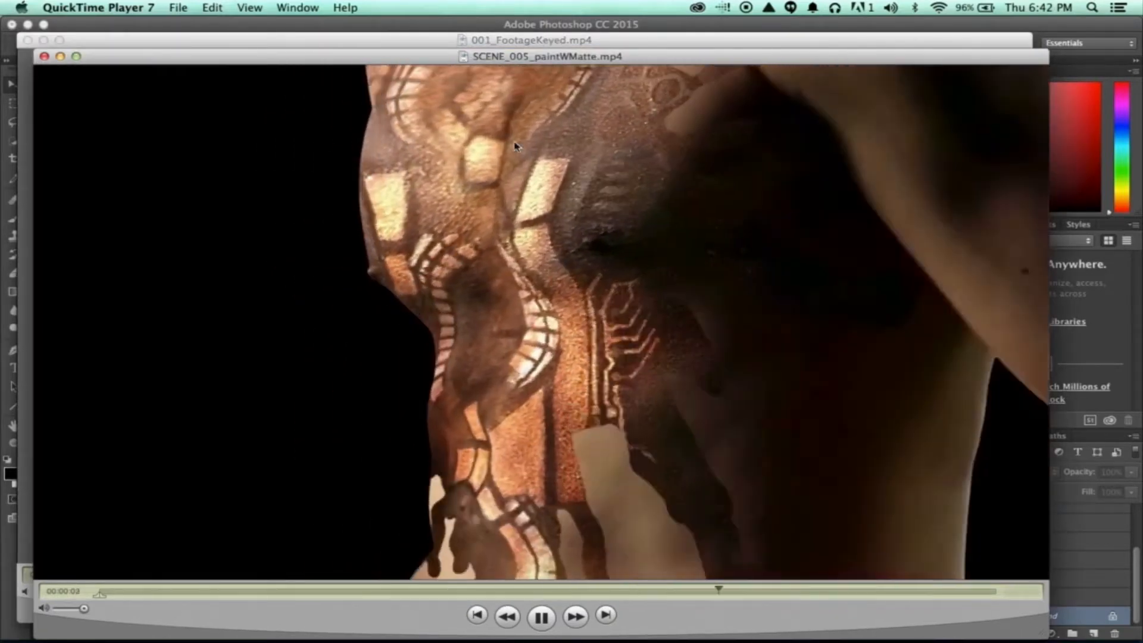
key("space")
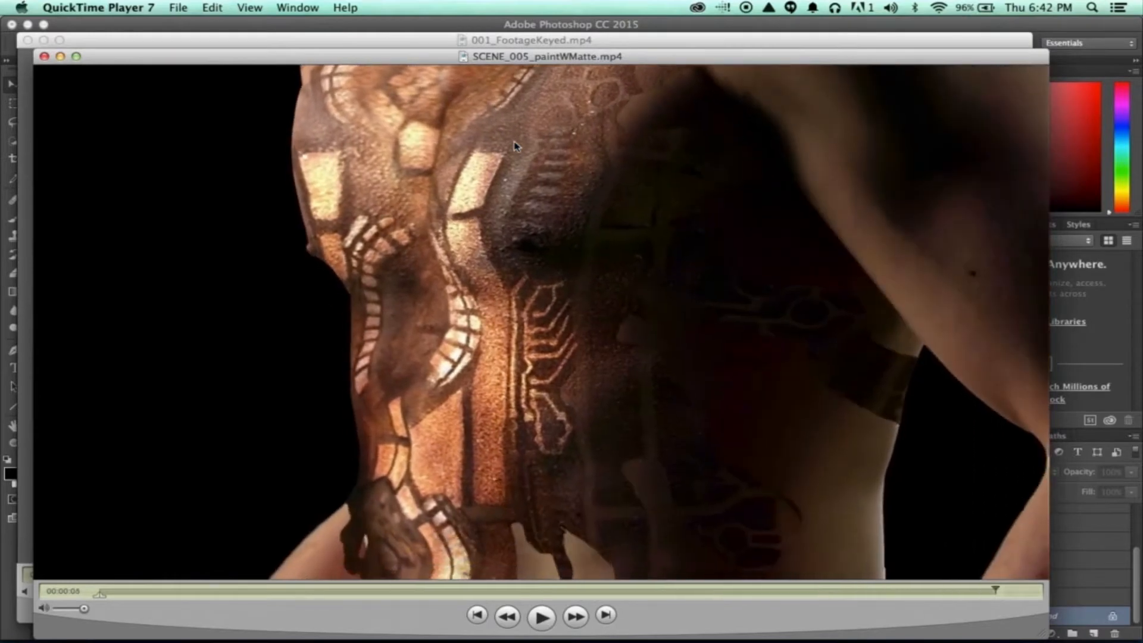
Step: Switch to After Effects and add 002_FootageScaled_forTrack.mov to the empty Robot_BUILD composition
key("super+Tab")
key("super+Tab")
key("super+Tab")
key("super+Tab")
key("super+Tab")
key("super+Tab")
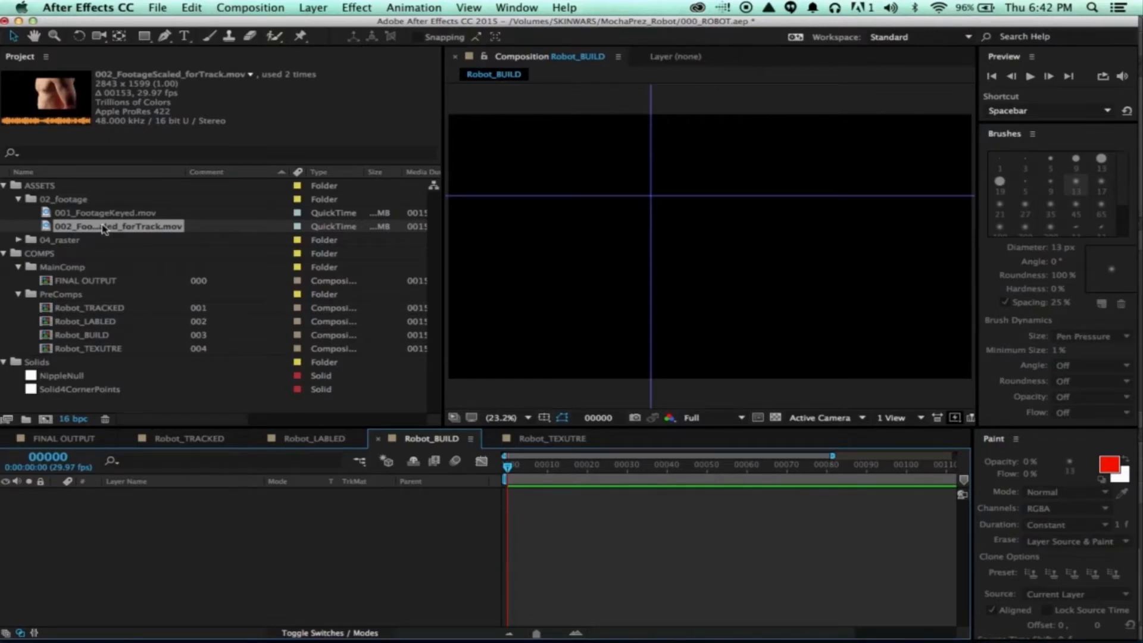
left_click_drag(104, 230, 156, 534)
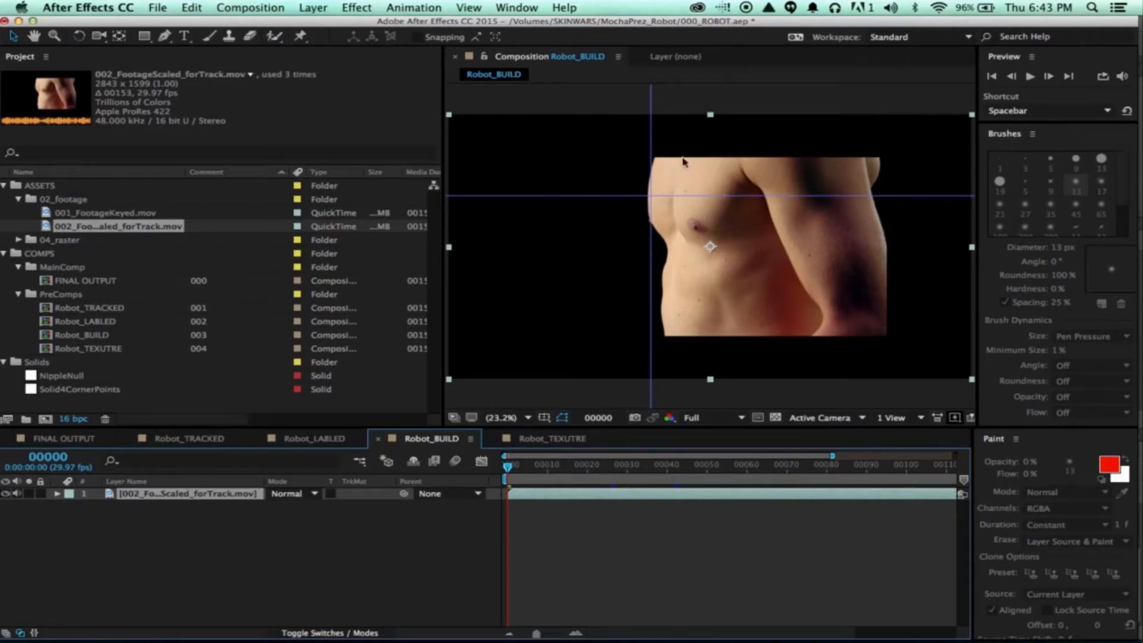
Step: Look at the FINAL OUTPUT composition, then send Robot_BUILD's scaled footage layer to mocha for tracking
left_click(63, 440)
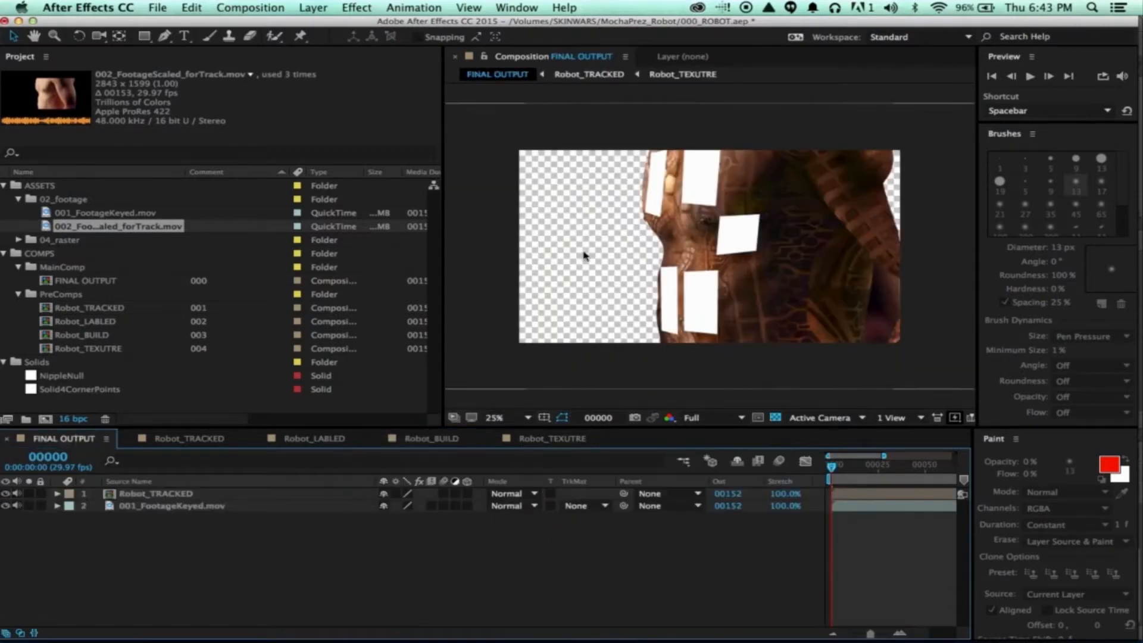
left_click(439, 443)
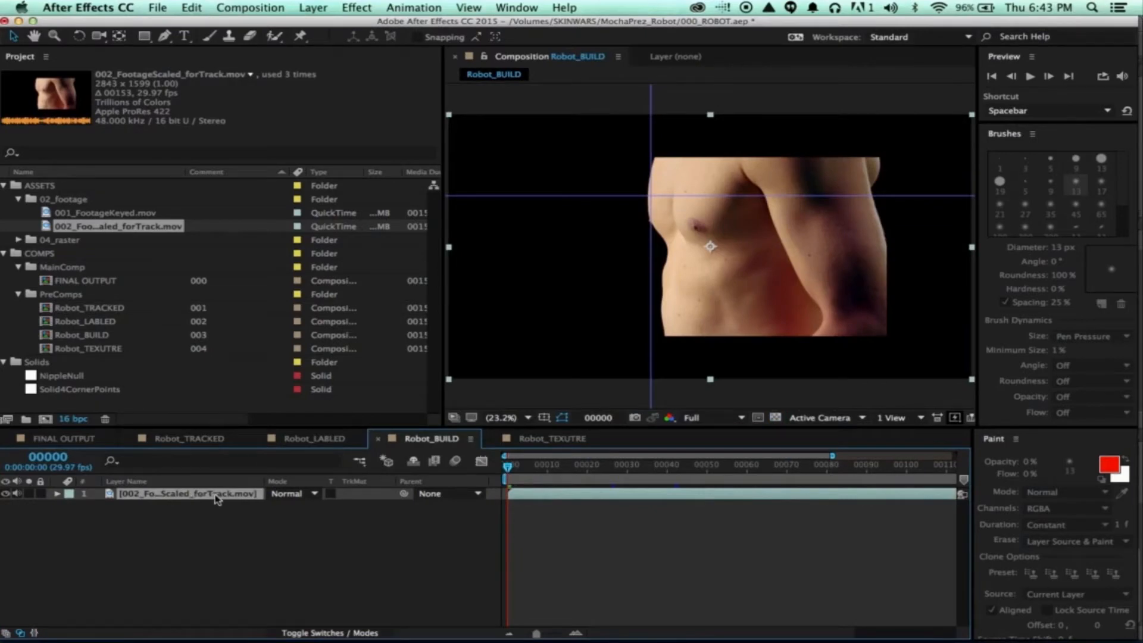
left_click(404, 6)
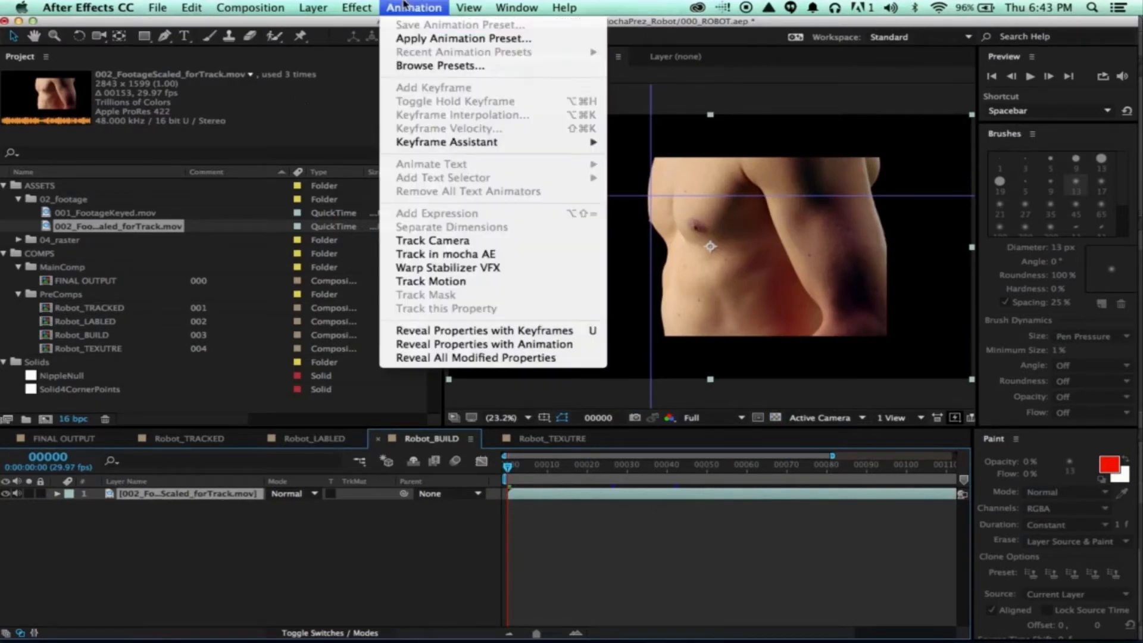
left_click(470, 256)
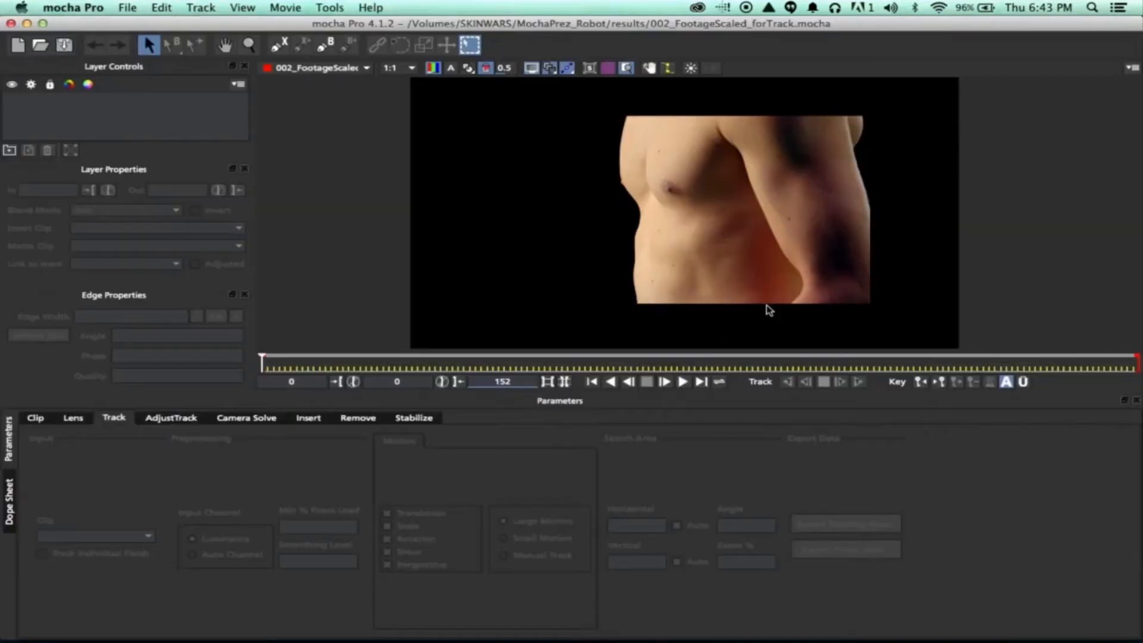
Step: Draw a closed X-spline around a tall rectangular patch on the abdomen, below the nipple
left_click(279, 45)
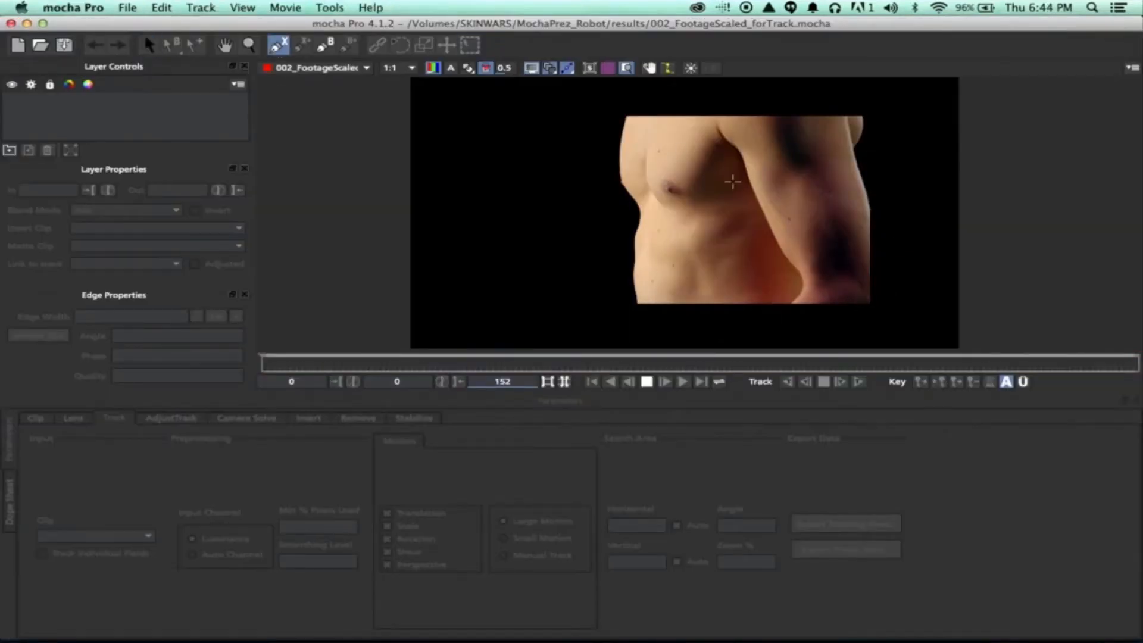
left_click(696, 238)
left_click(697, 293)
left_click(662, 293)
left_click(667, 234)
left_click(667, 234)
right_click(633, 292)
Step: Draw a narrow vertical X-spline on the abdomen between the first shape and the torso's outer edge
key("super+l")
left_click(654, 290)
left_click(640, 288)
left_click(643, 234)
left_click(657, 234)
right_click(723, 194)
Step: Draw a four-point X-spline on the shaded side of the ribs, between the nipple and the arm
left_click(734, 192)
left_click(730, 239)
left_click(703, 233)
left_click(696, 183)
right_click(695, 183)
Step: Draw a four-point X-spline on the chest directly above the nipple
key("super+l")
left_click(692, 126)
left_click(682, 177)
right_click(636, 147)
Step: Draw a narrow vertical X-spline along the outer edge of the far side of the chest
key("super+l")
left_click(640, 127)
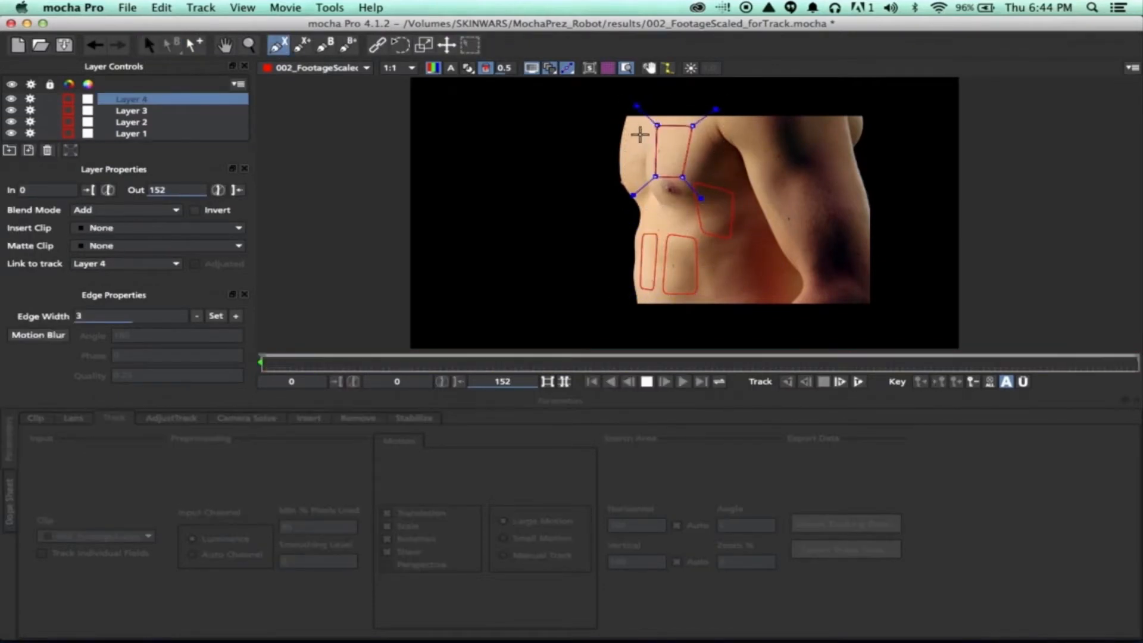
left_click(636, 176)
left_click(624, 181)
left_click(625, 128)
right_click(626, 129)
Step: Enable Perspective motion tracking for each of the five layers, from Layer 5 down to Layer 1
left_click(145, 124)
left_click(146, 101)
left_click(388, 564)
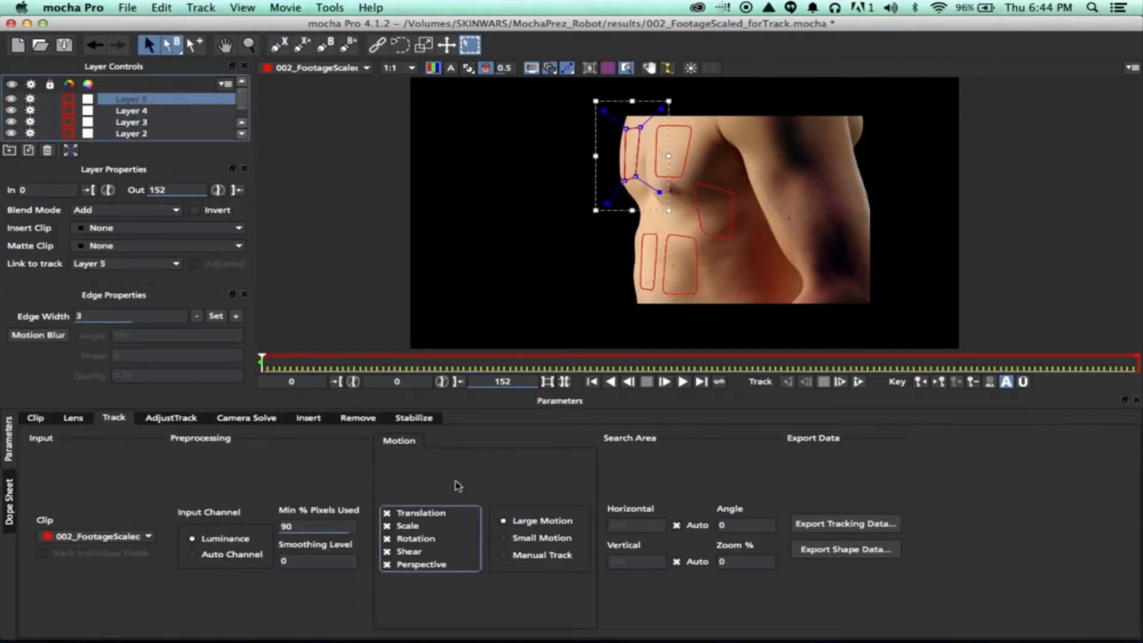
left_click(147, 112)
left_click(388, 565)
left_click(147, 124)
left_click(388, 564)
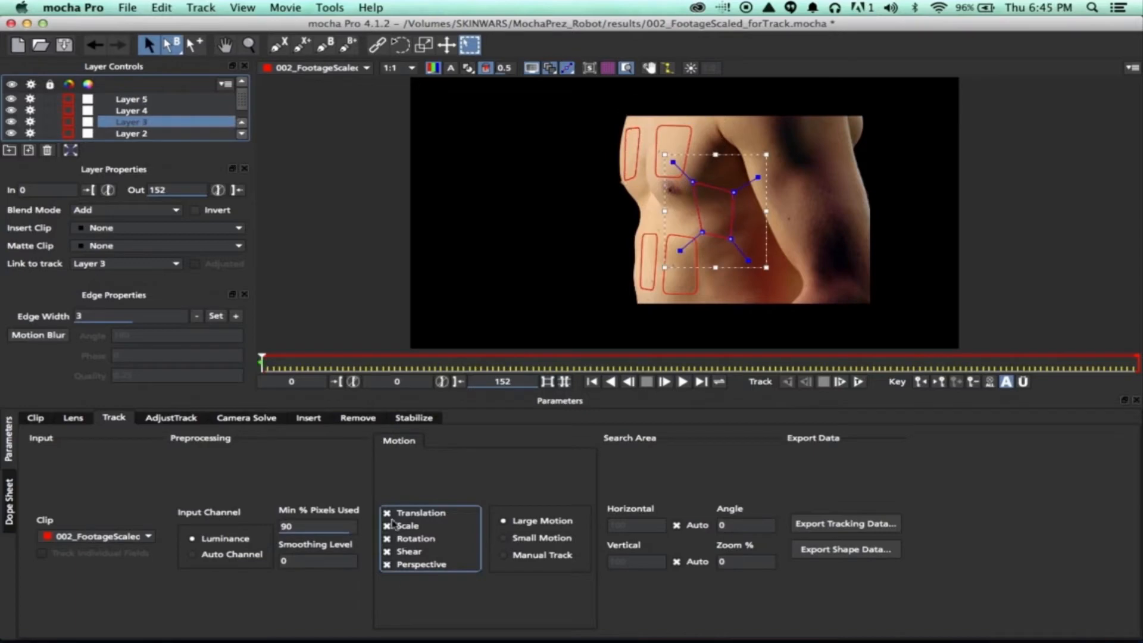
left_click(146, 135)
left_click(388, 564)
scroll(179, 128, "down", 1)
left_click(172, 134)
left_click(388, 564)
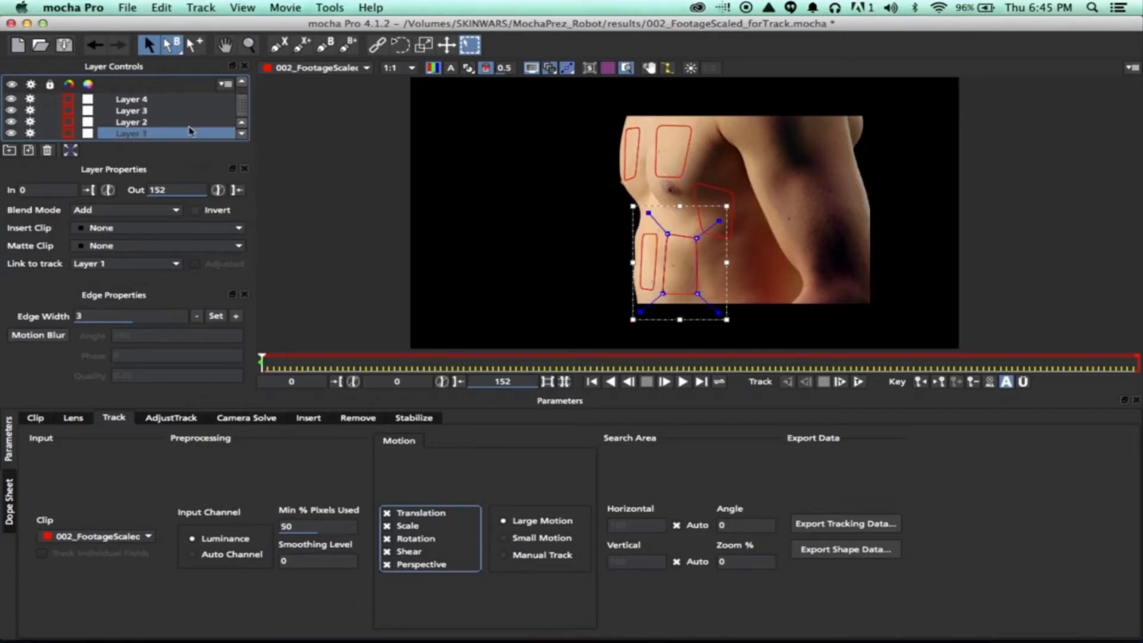
Step: Rename Layer 1 as RightAbdomen
scroll(190, 119, "up", 1)
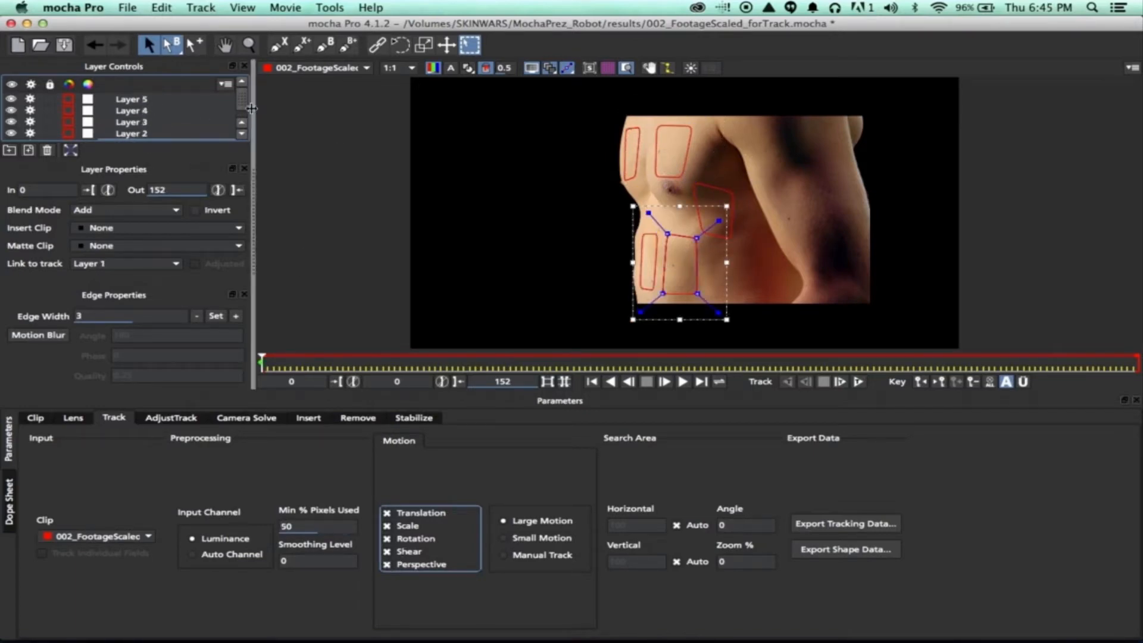
scroll(155, 129, "down", 1)
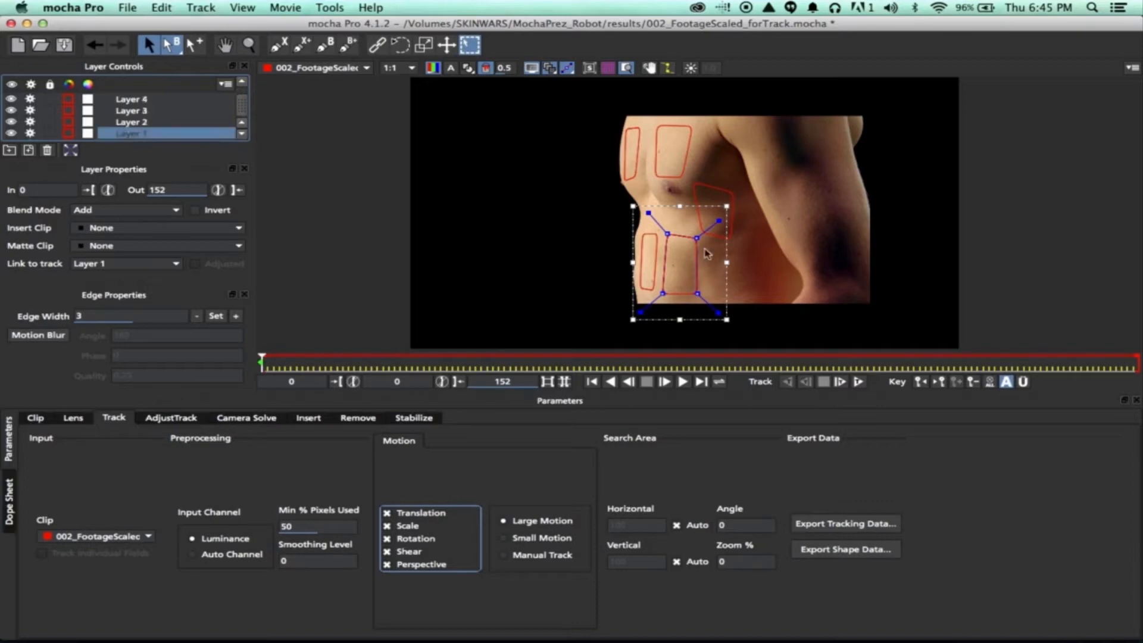
double_click(142, 134)
type("Right")
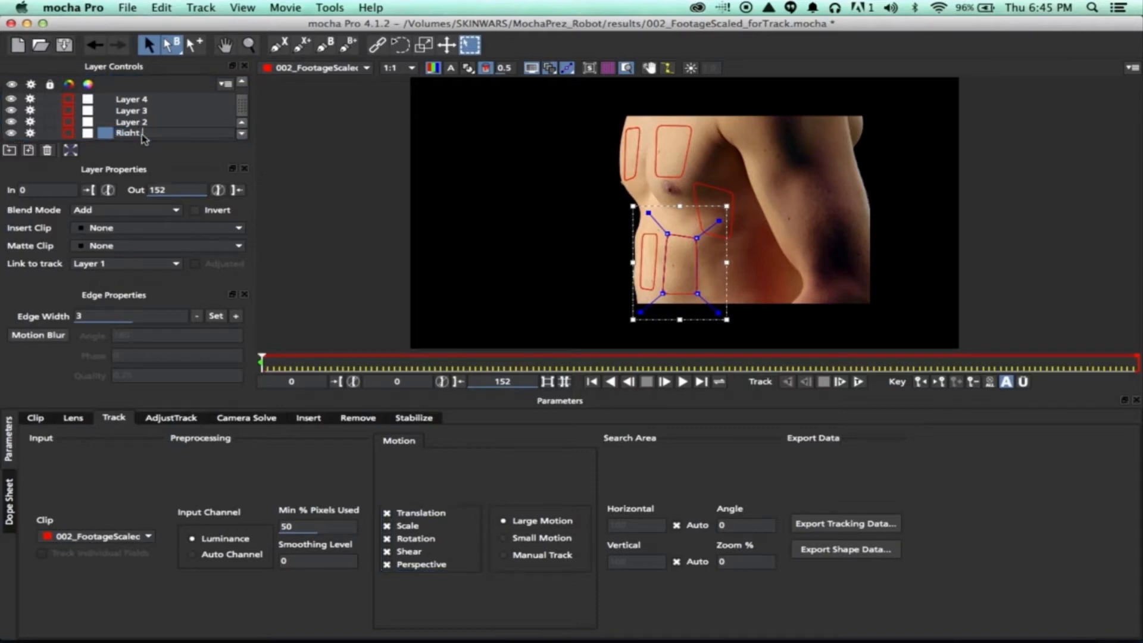
type("Abdomen")
key("Return")
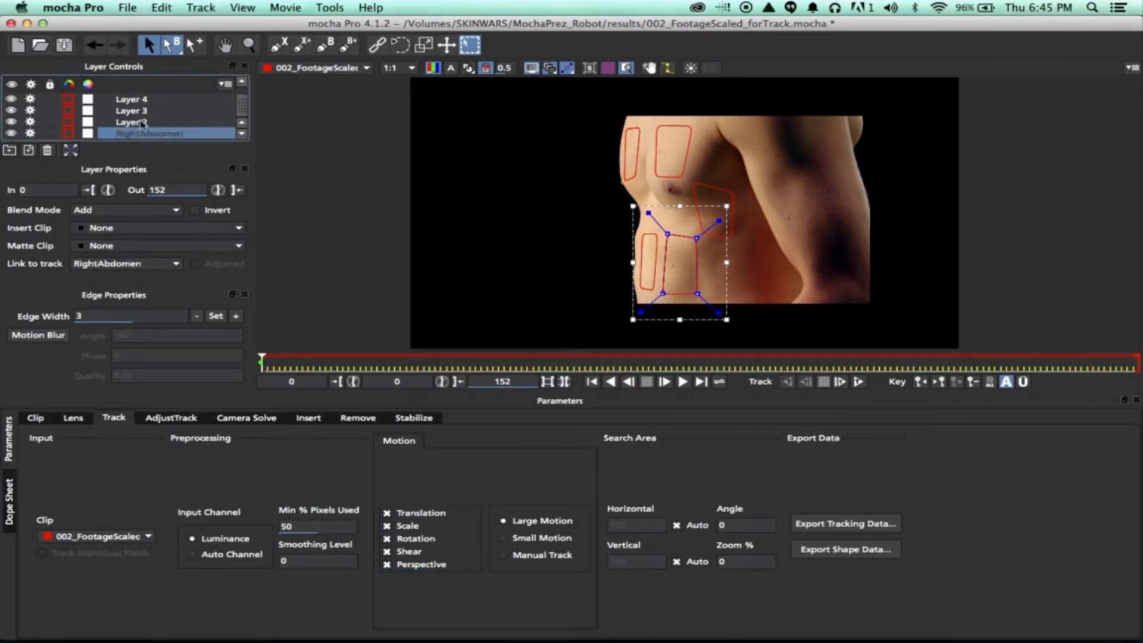
Step: Rename Layer 2 as LeftAbdomen and Layer 3 as UpperRightSide
double_click(141, 122)
type("LeftAbdomen")
key("Return")
double_click(144, 112)
type("UpperRightSide")
key("Return")
Step: Rename Layer 4 as UpperRightChest and Layer 5 as UpperLeftChest
double_click(146, 99)
type("Upp")
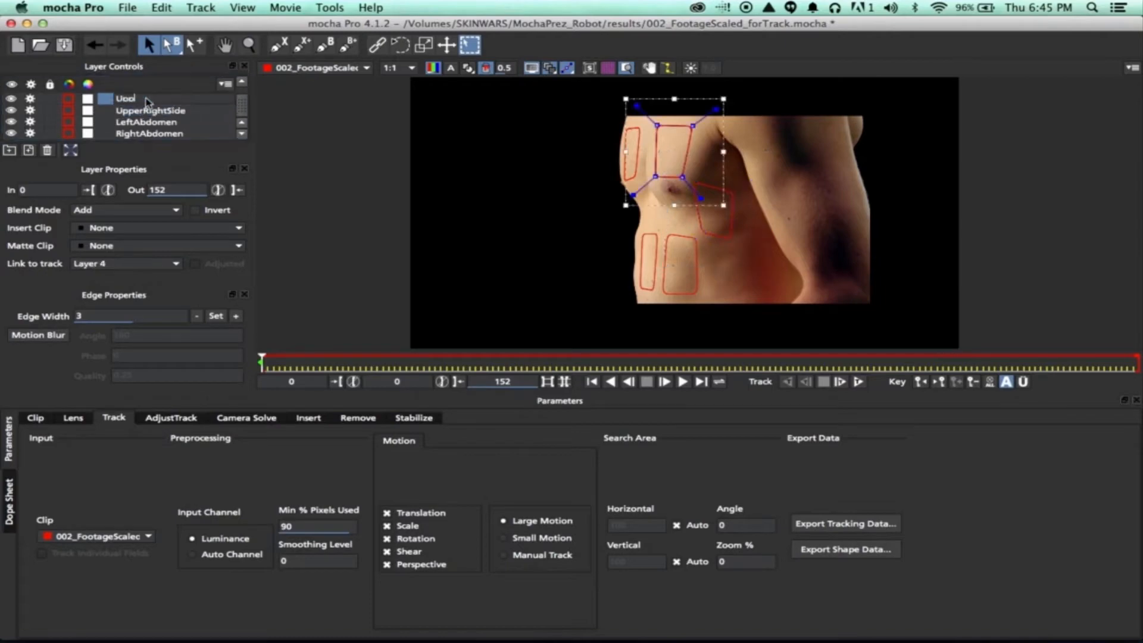
type("erRightChest")
key("Return")
double_click(146, 99)
type("Upper")
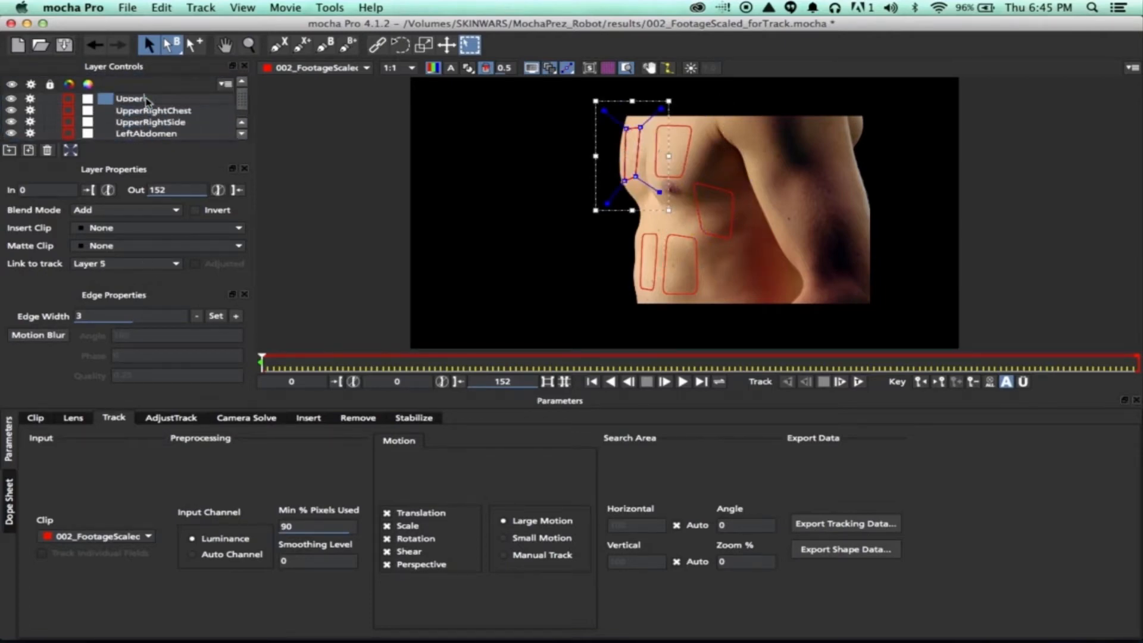
type("LeftChest")
key("Return")
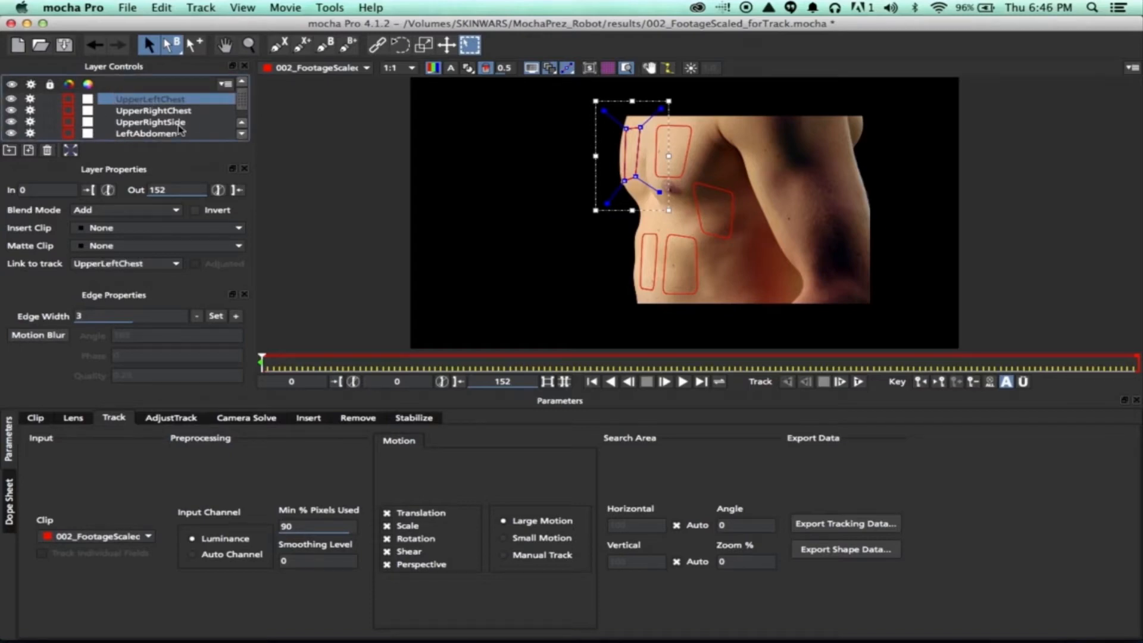
Step: Select all five layers, from UpperLeftChest to RightAbdomen, and track them forwards through the clip
scroll(197, 133, "down", 1)
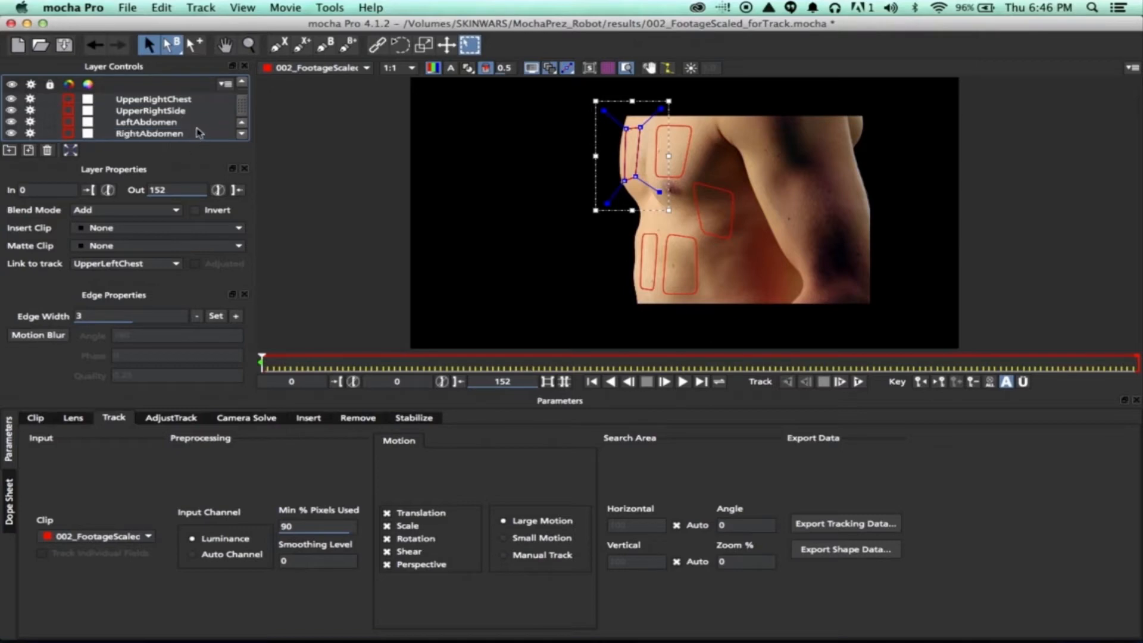
left_click(185, 134, "shift")
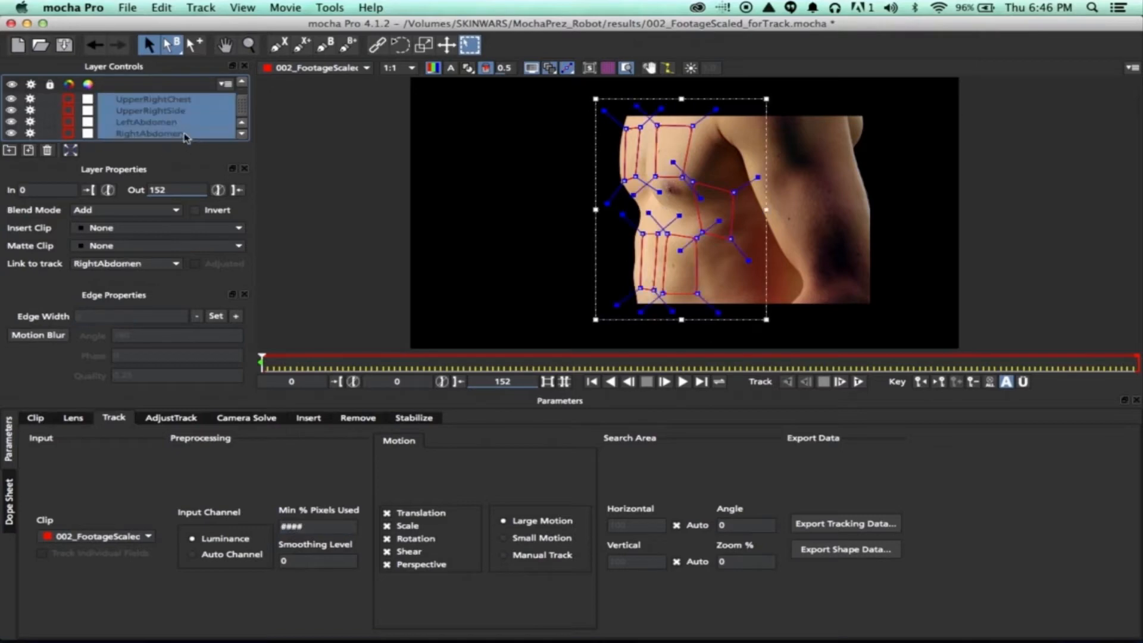
left_click(858, 383)
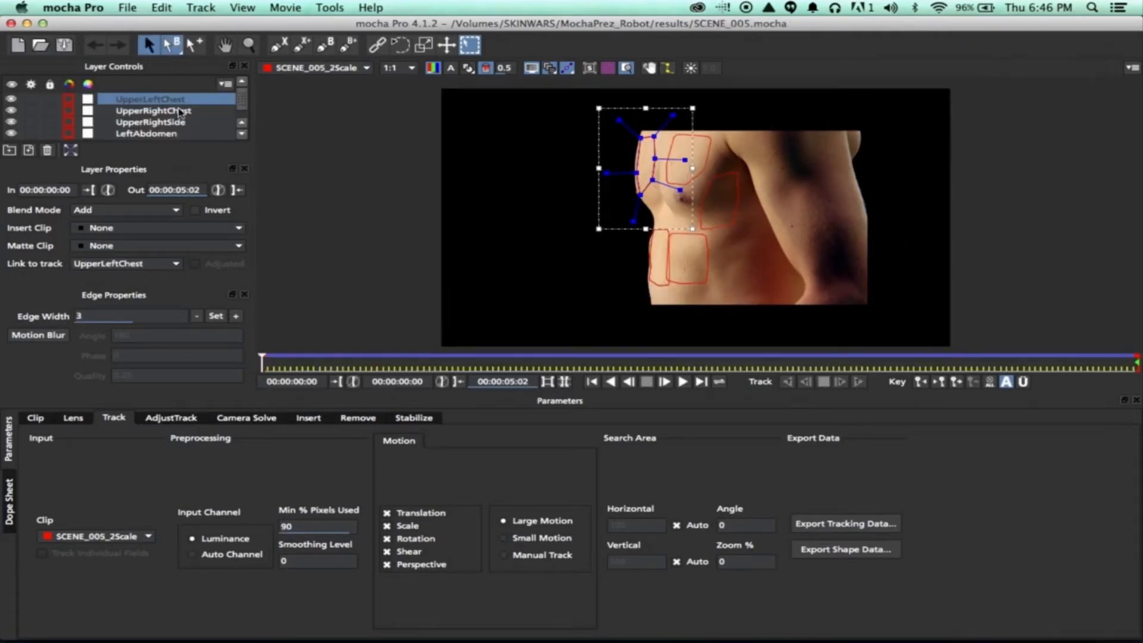
Step: Copy the RightAbdomen layer's tracking data to the clipboard as After Effects Corner Pin, corner pin only, with RG Warp and mochaimport support
scroll(180, 113, "down", 1)
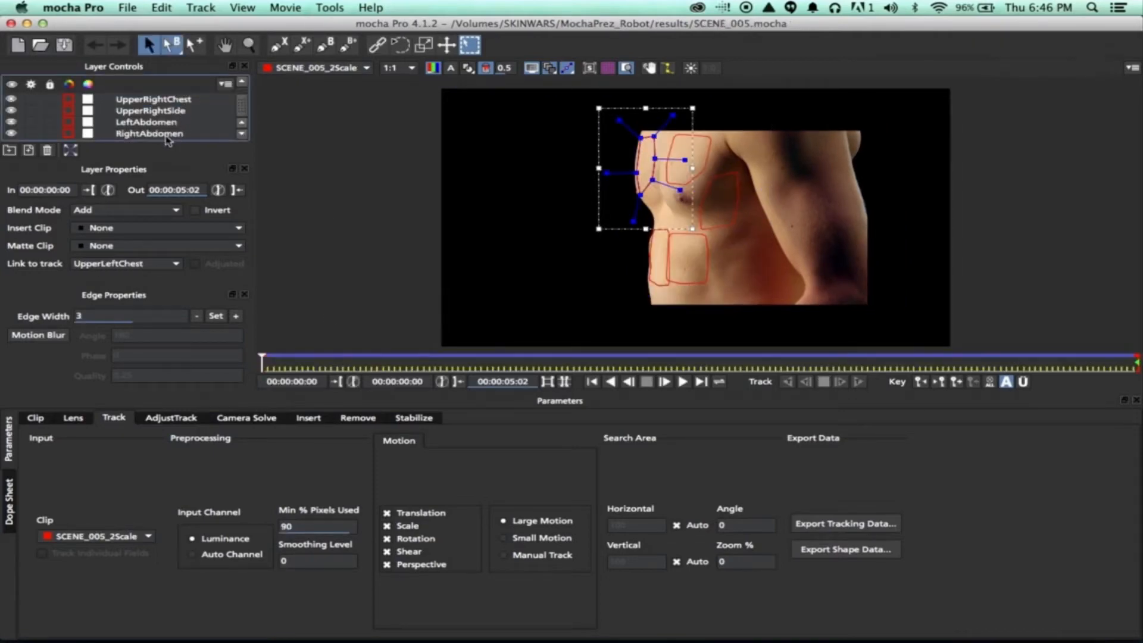
scroll(152, 124, "up", 1)
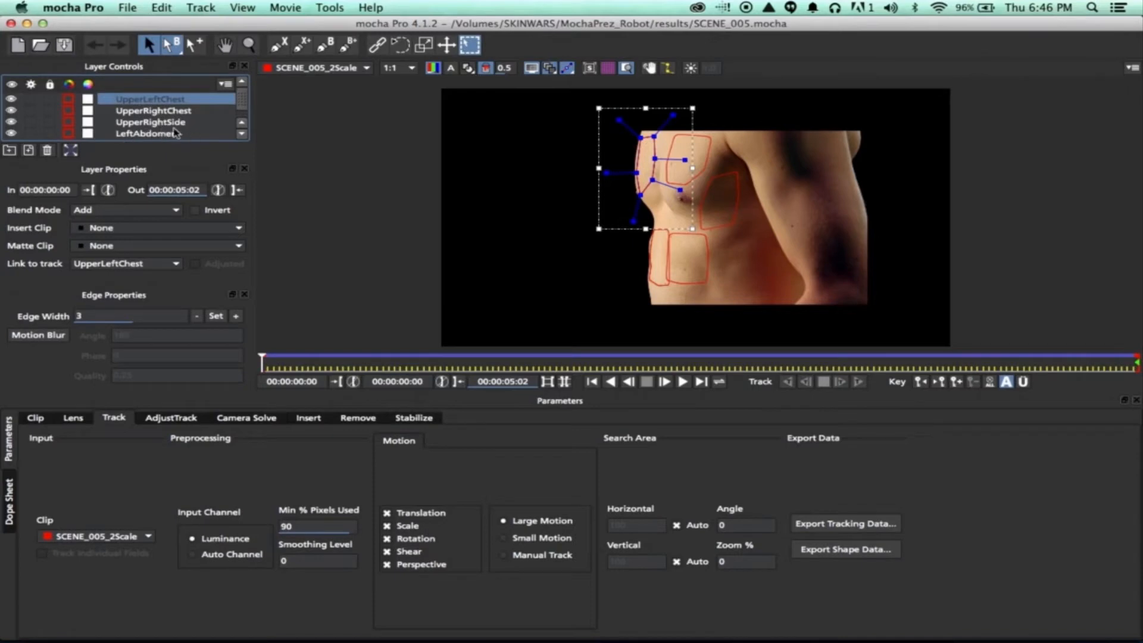
scroll(160, 128, "down", 1)
left_click(168, 134)
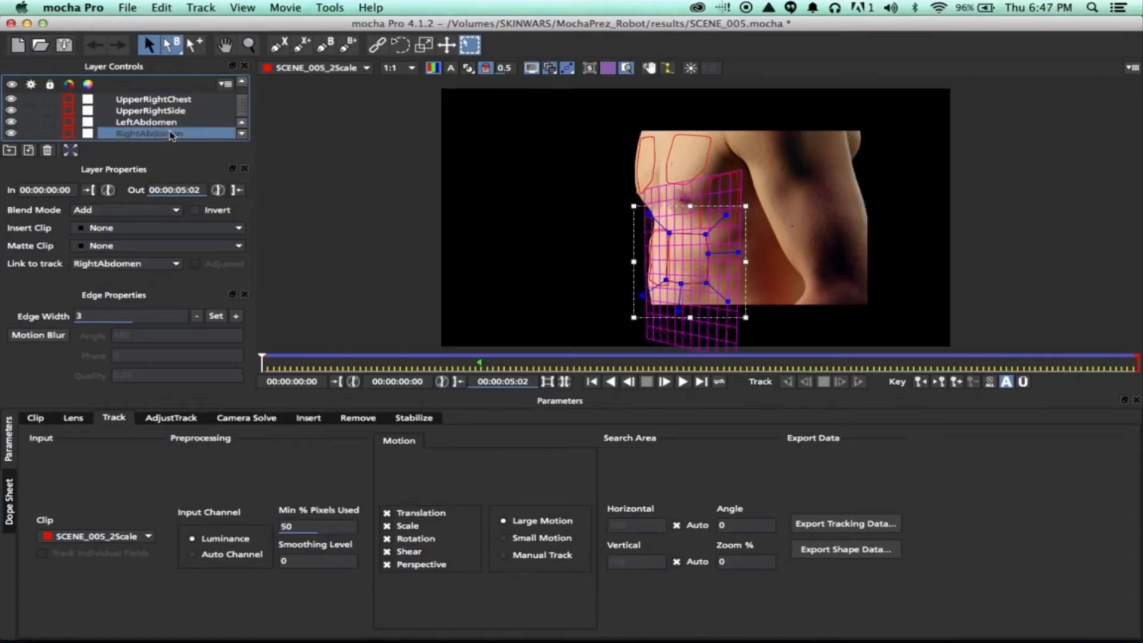
left_click(875, 524)
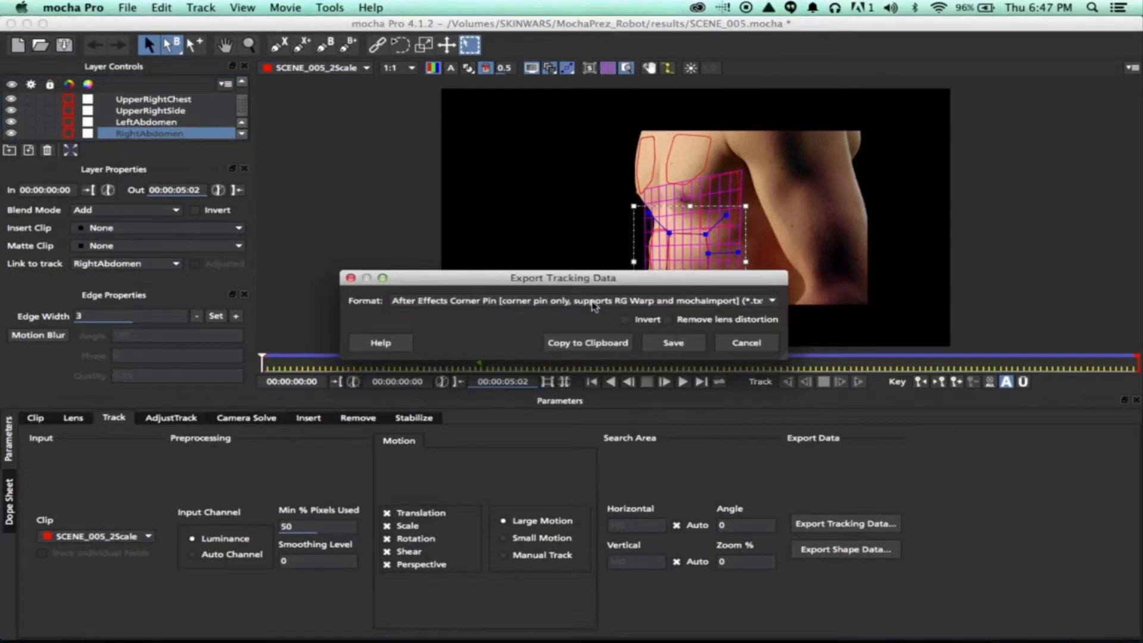
left_click(594, 307)
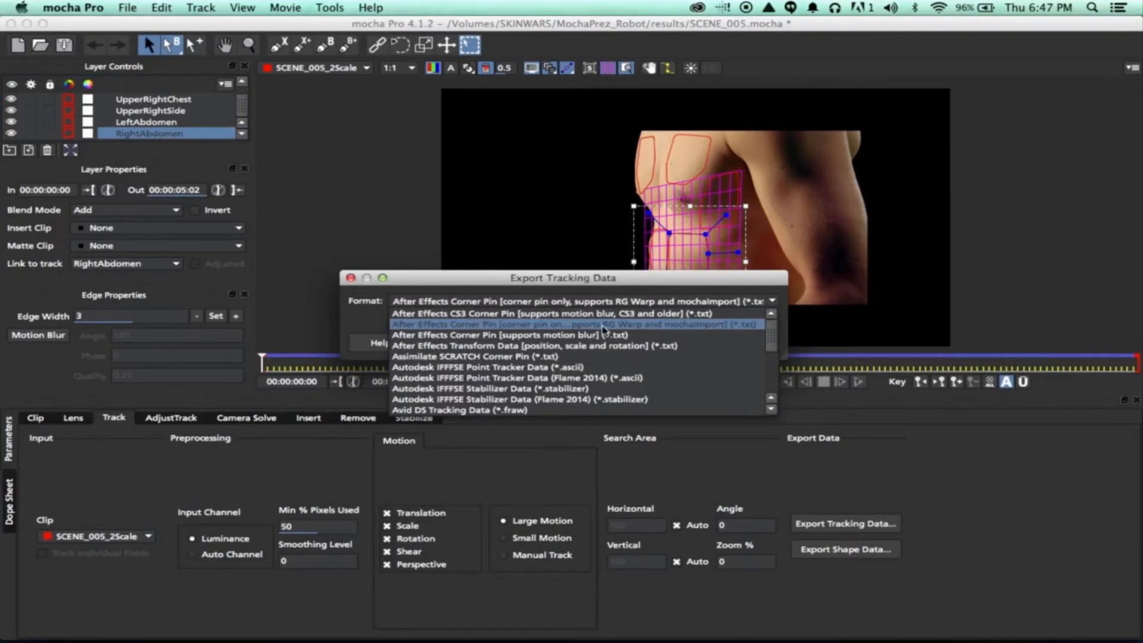
left_click(604, 329)
left_click(603, 342)
Step: Switch to After Effects, add the Solid4CornerPoints solid above the footage in Robot_BUILD, and paste the corner pin data onto it
key("super+Tab")
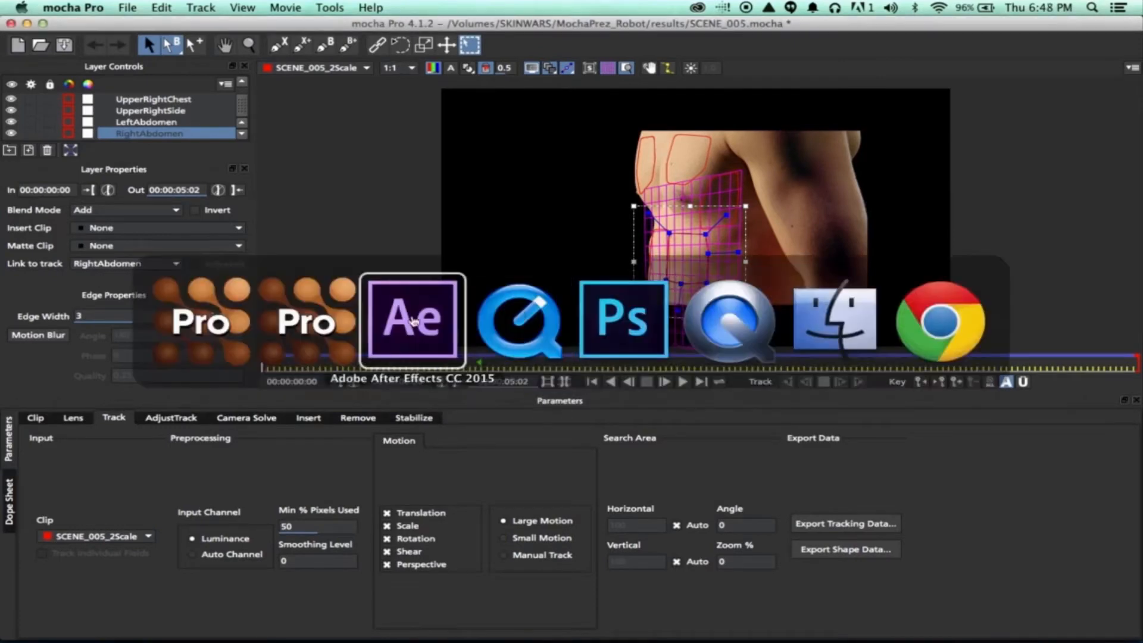
left_click(430, 316)
left_click_drag(67, 390, 166, 499)
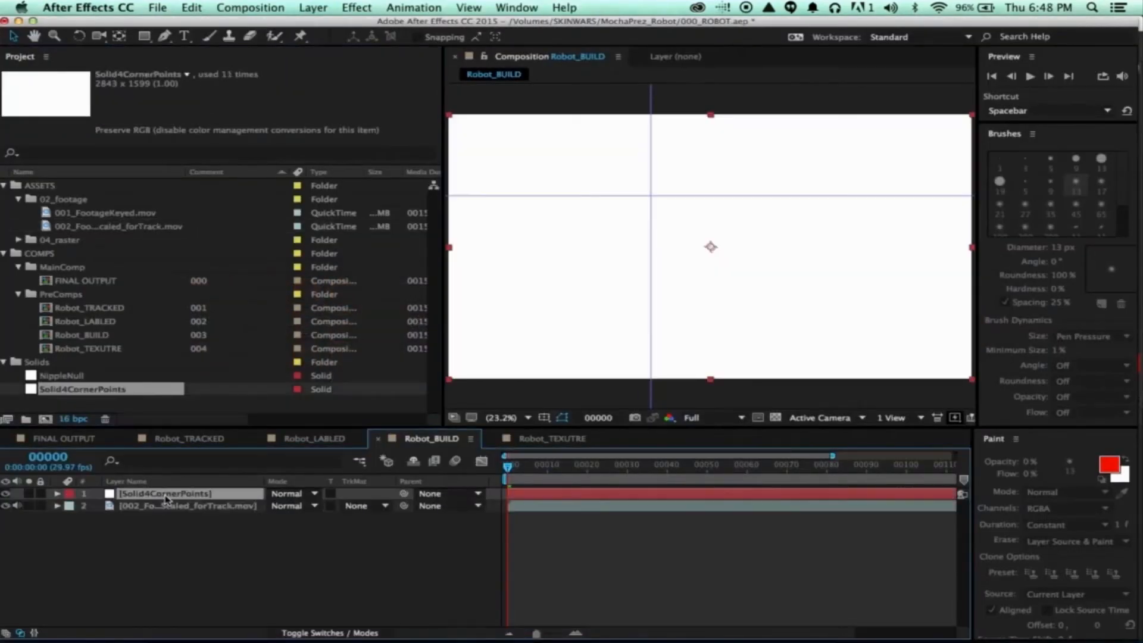
key("super+v")
Step: Switch to mocha Pro and select the tracked chest shape as the next area to export
key("super+Tab")
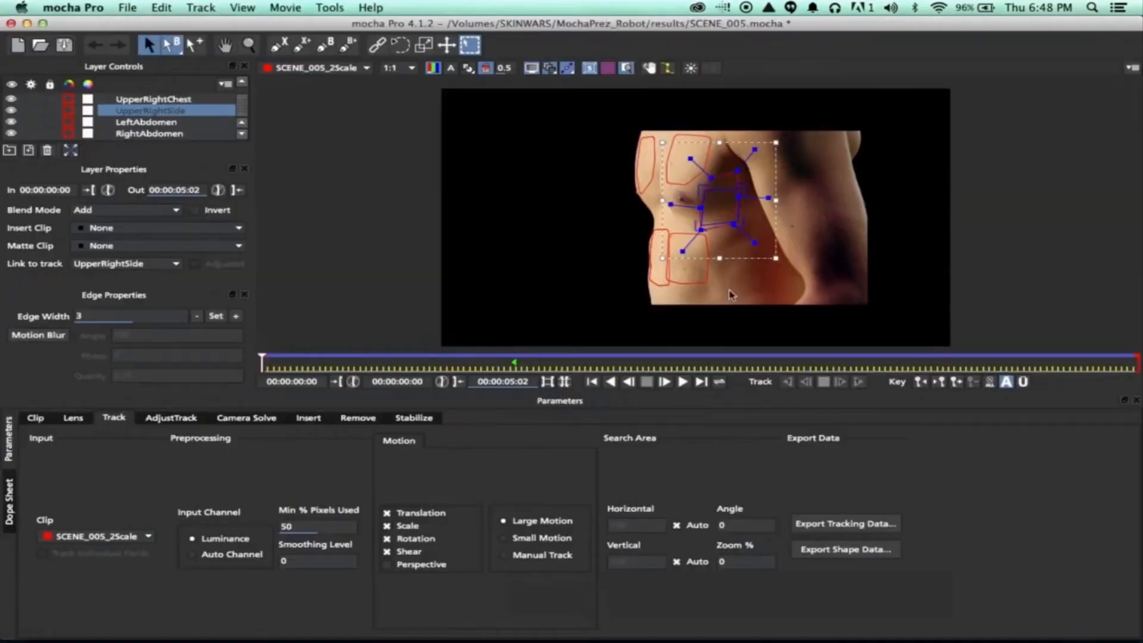
left_click(683, 189)
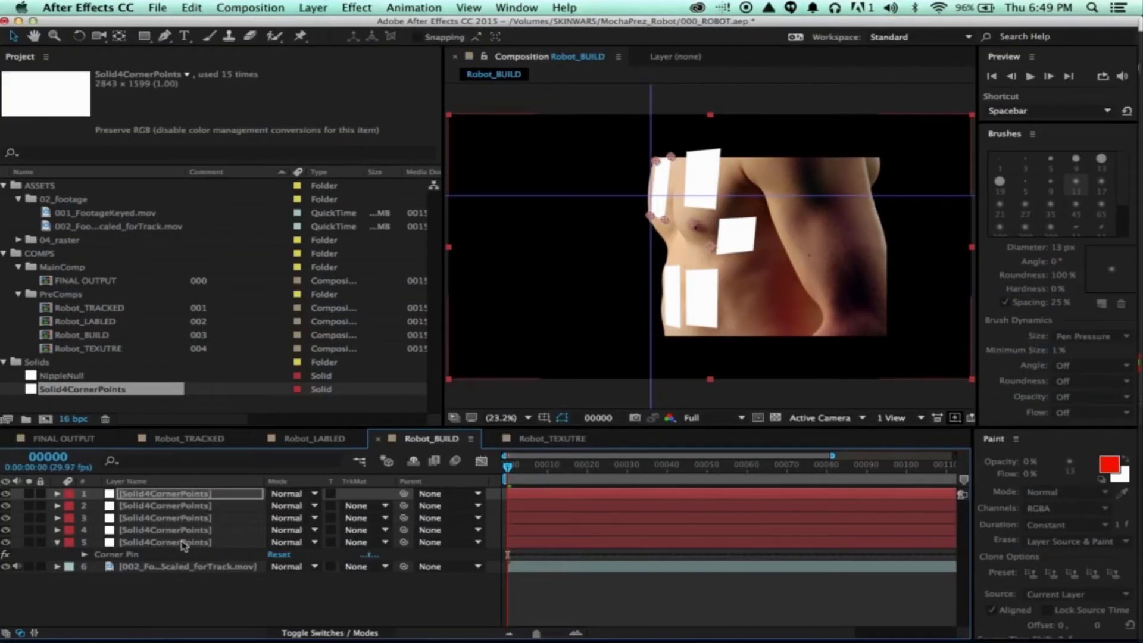
Step: Rename the lowest Solid4CornerPoints layer as RightAbdomen, taking the name from the matching mocha Pro layer
left_click(206, 543)
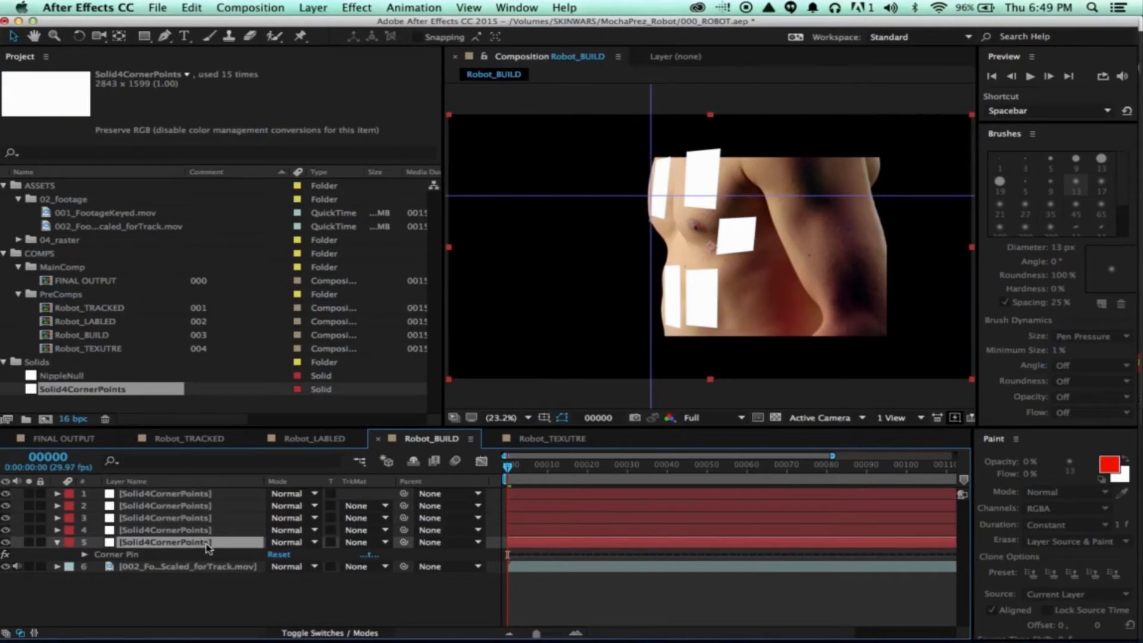
key("super+Tab")
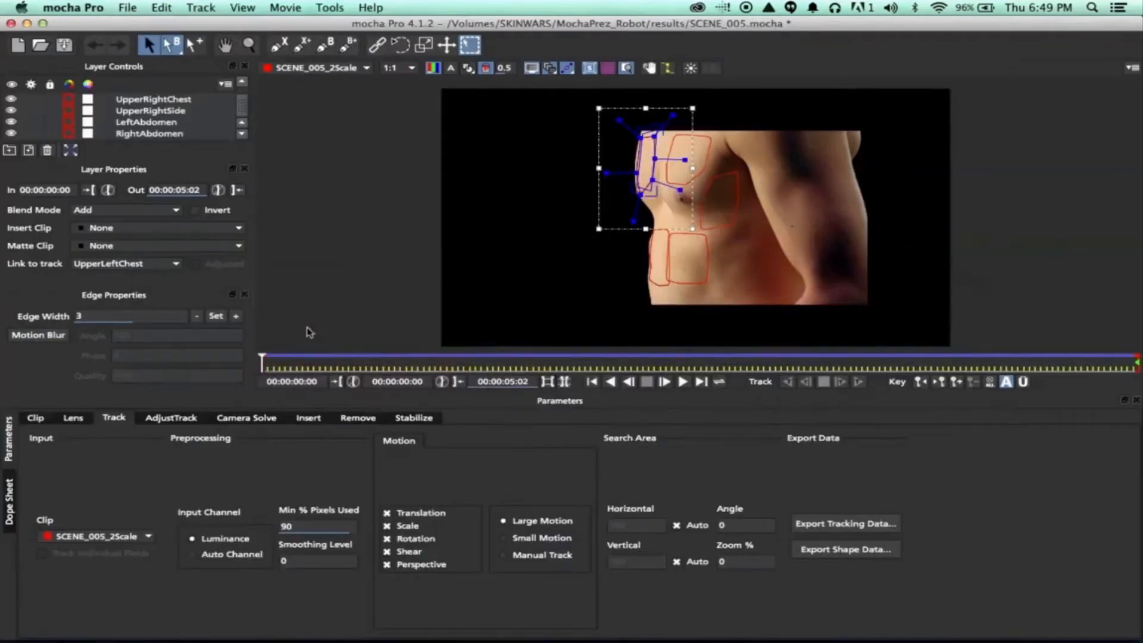
left_click(166, 133)
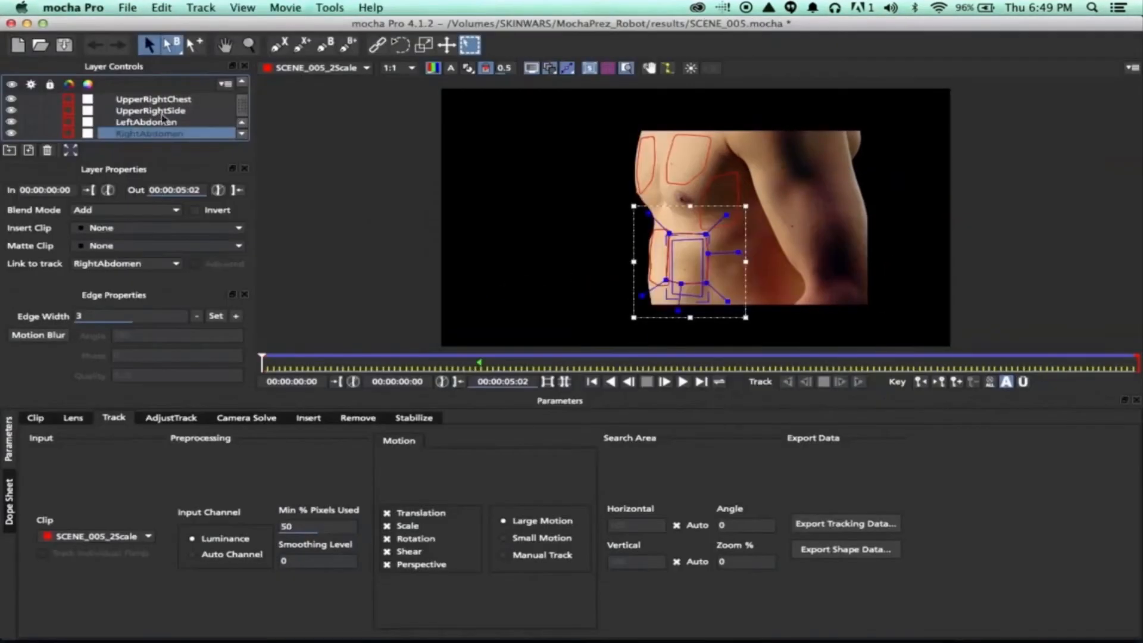
Step: Copy the LeftAbdomen layer name from mocha Pro and use it to rename the fourth solid in Robot_BUILD
double_click(160, 122)
key("super+c")
key("super+Tab")
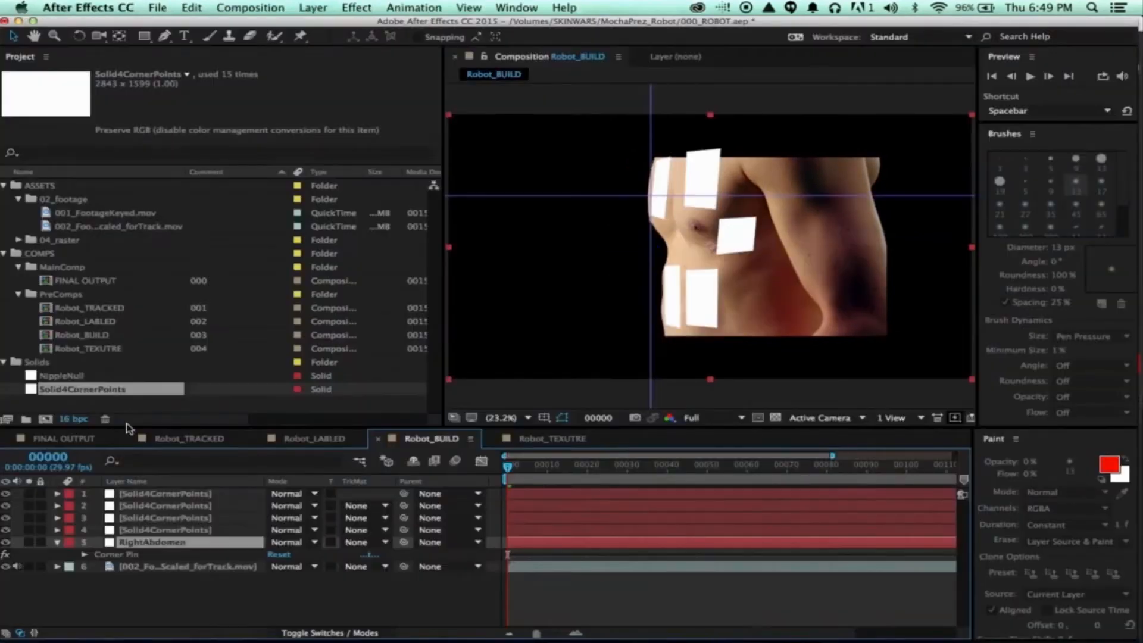
left_click(143, 532)
key("Return")
key("super+v")
key("Return")
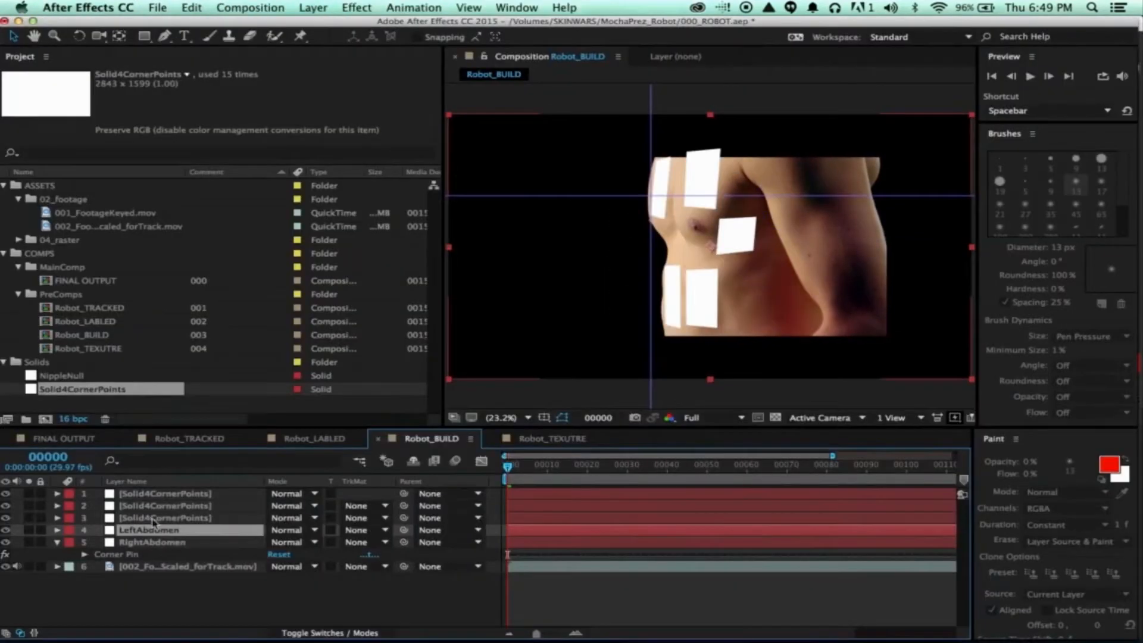
Step: Rename the third Solid4CornerPoints layer in Robot_BUILD as UpperRightSide
left_click(153, 520)
key("Return")
type("UpperRightSide")
Step: Copy the UpperRightChest layer name from mocha Pro and give it to the second solid in Robot_BUILD
key("super+Tab")
double_click(155, 101)
key("super+c")
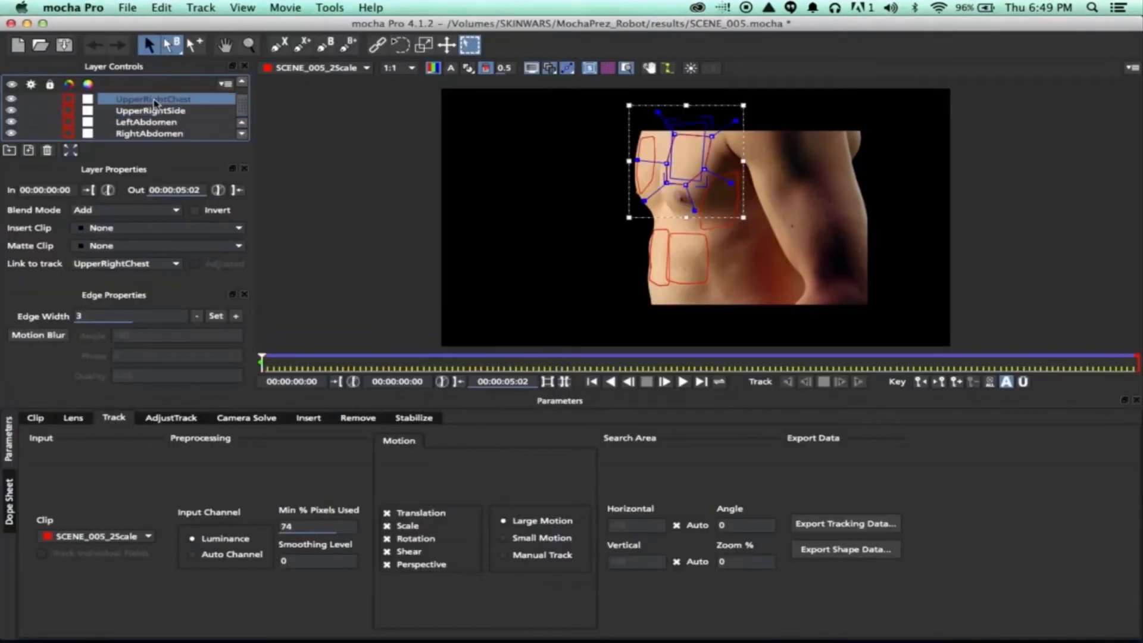
key("Return")
key("super+Tab")
left_click(172, 507)
key("Return")
key("super+v")
Step: Copy the UpperLeftChest layer name from mocha Pro and give it to the topmost solid in Robot_BUILD
key("super+Tab")
scroll(166, 103, "up", 1)
double_click(166, 101)
key("super+c")
key("super+Tab")
left_click(190, 495)
key("Return")
key("super+v")
key("Return")
Step: Collapse the properties of all Robot_BUILD layers and select the footage layer beneath the solids
key("super+Tab")
key("super+Tab")
left_click(171, 594)
key("super+a")
key("u")
left_click(145, 555)
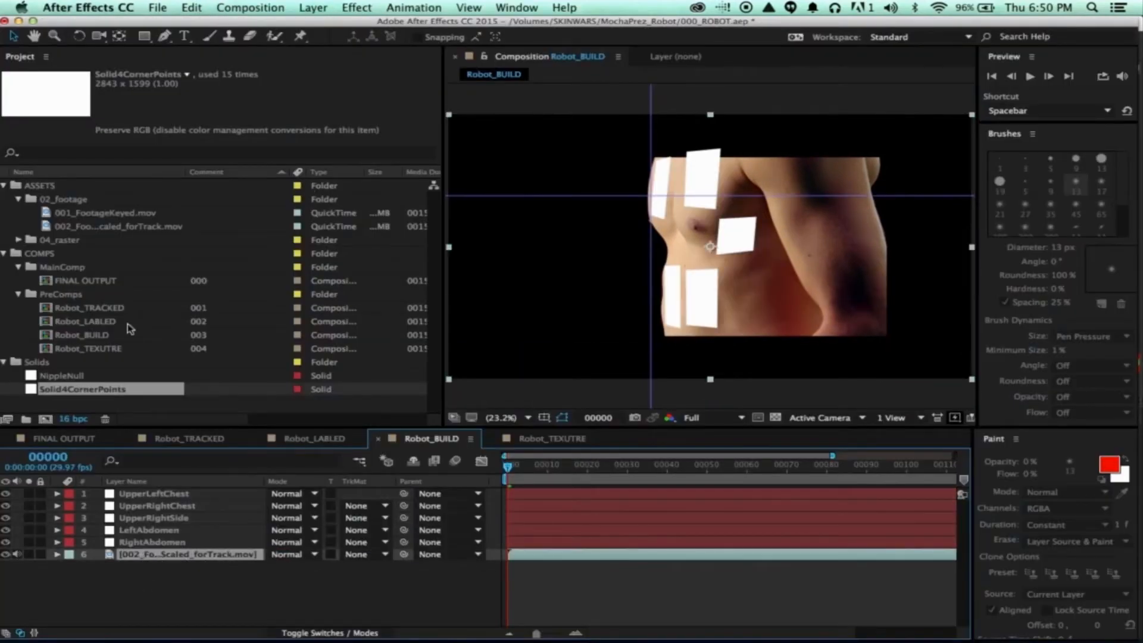
Step: Review the Robot_TEXUTRE composition and place it in Robot_BUILD between the RightAbdomen solid and the footage
left_click(567, 444)
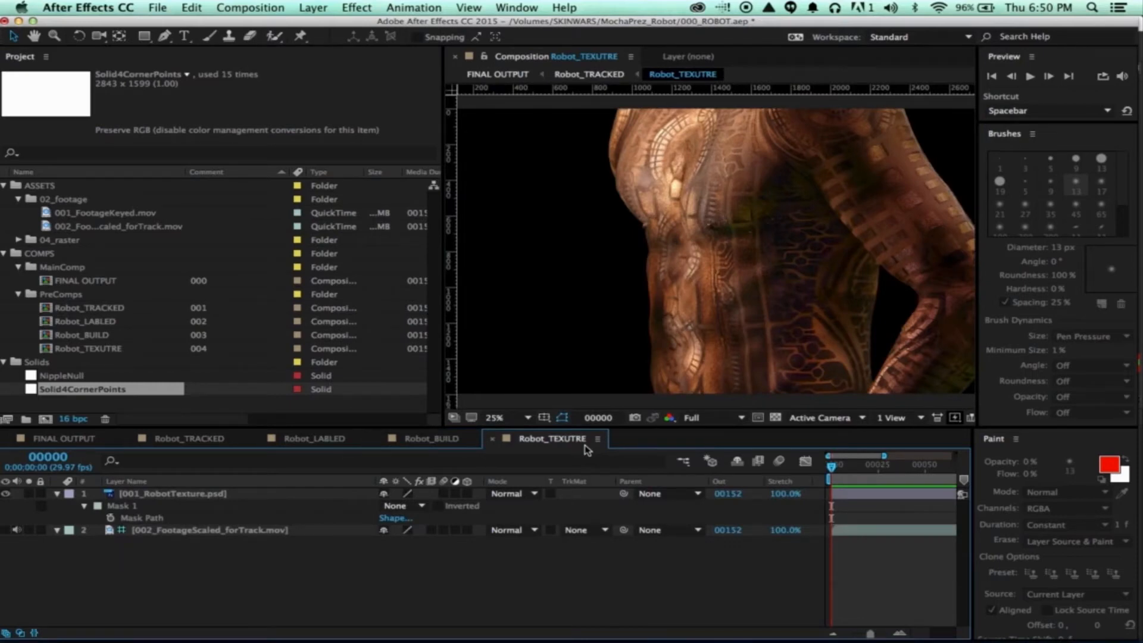
left_click(544, 441)
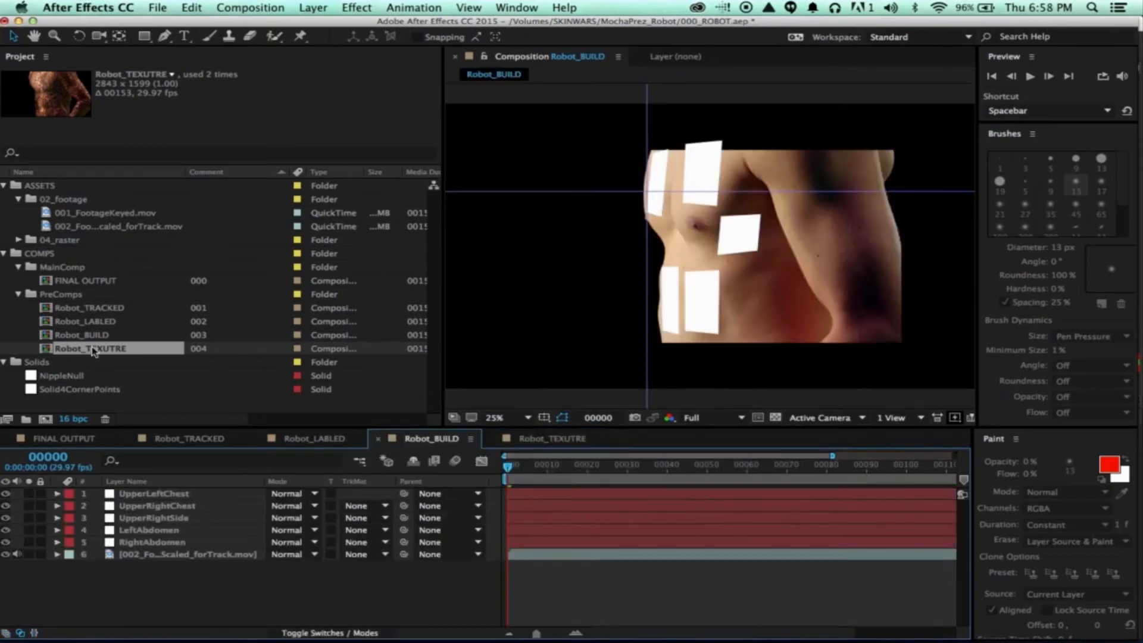
left_click_drag(95, 350, 161, 554)
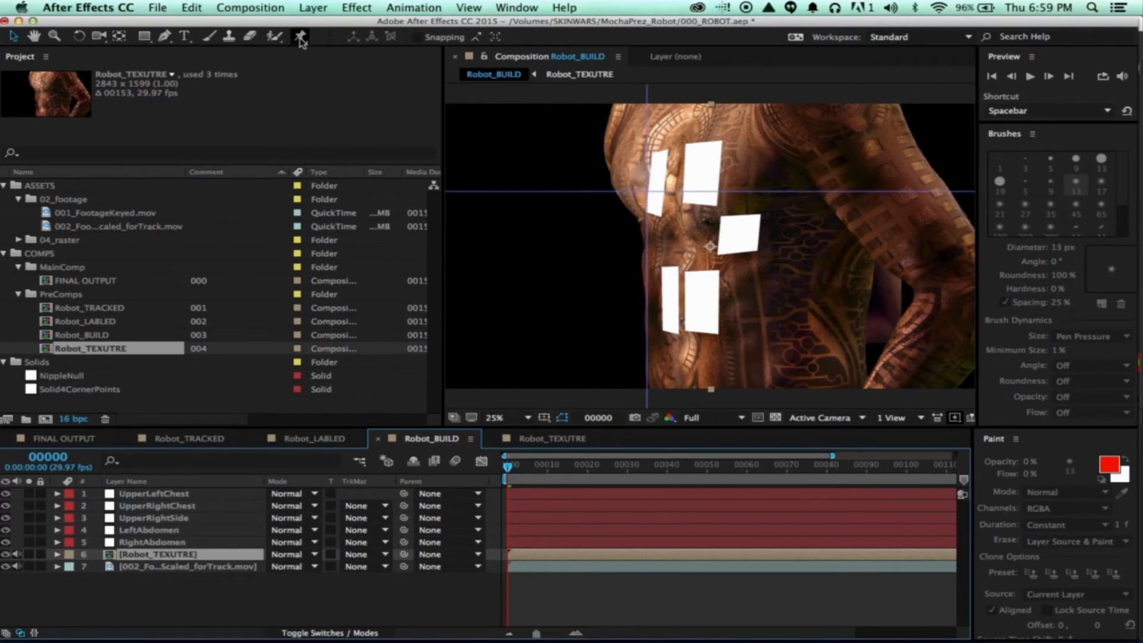
Step: Place Puppet pins on the Robot_TEXUTRE layer at the four corners of the RightAbdomen solid
key("period")
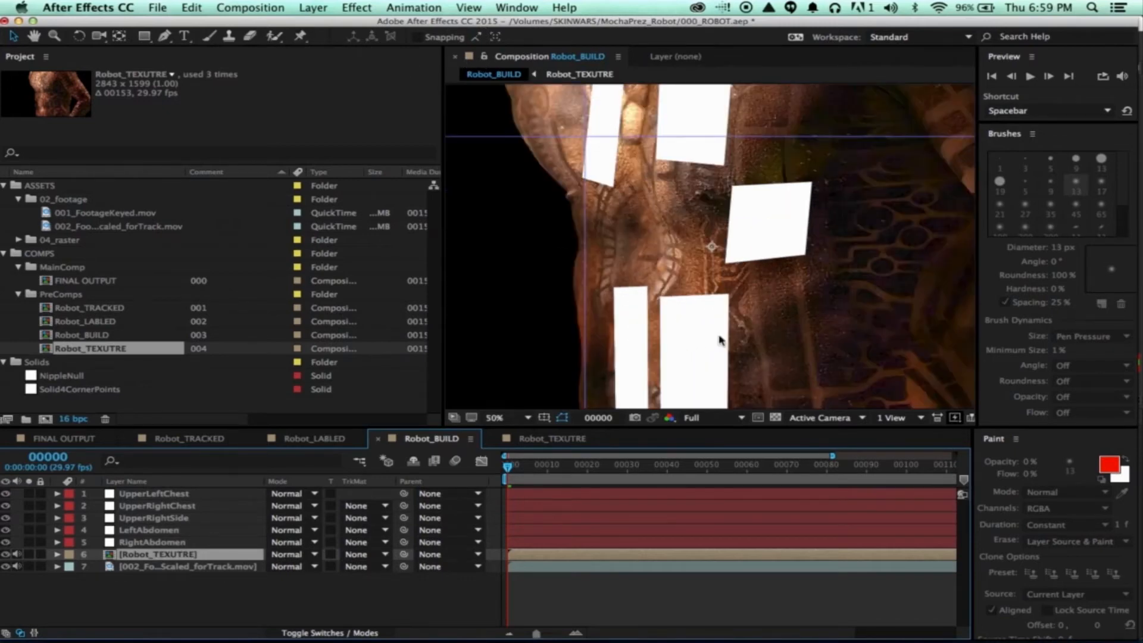
key("space")
left_click_drag(769, 328, 707, 198)
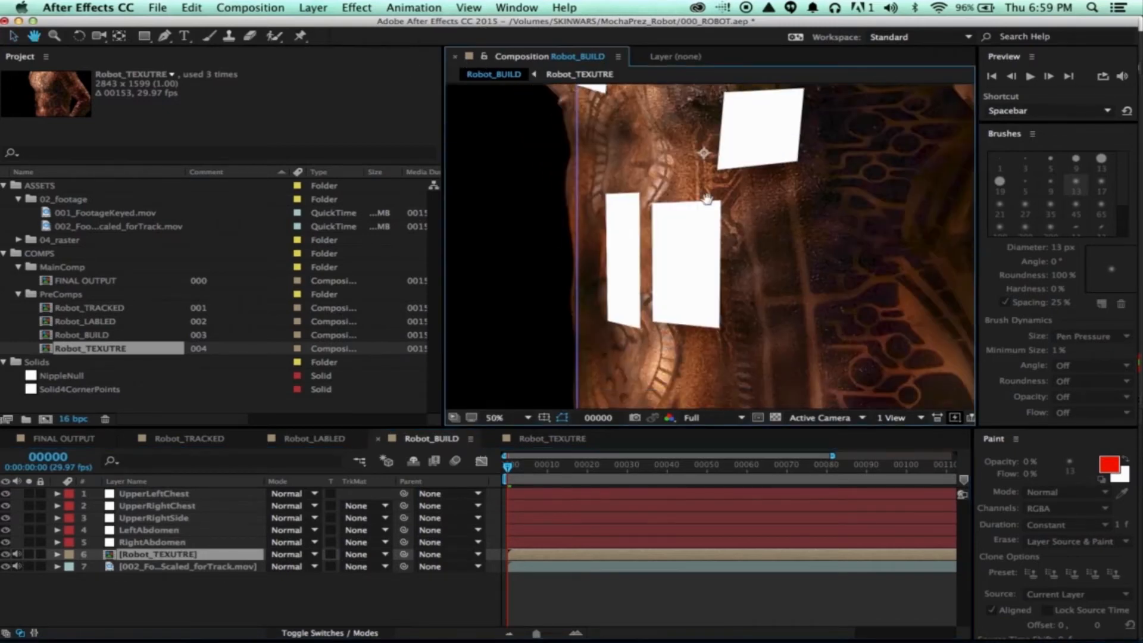
left_click(300, 37)
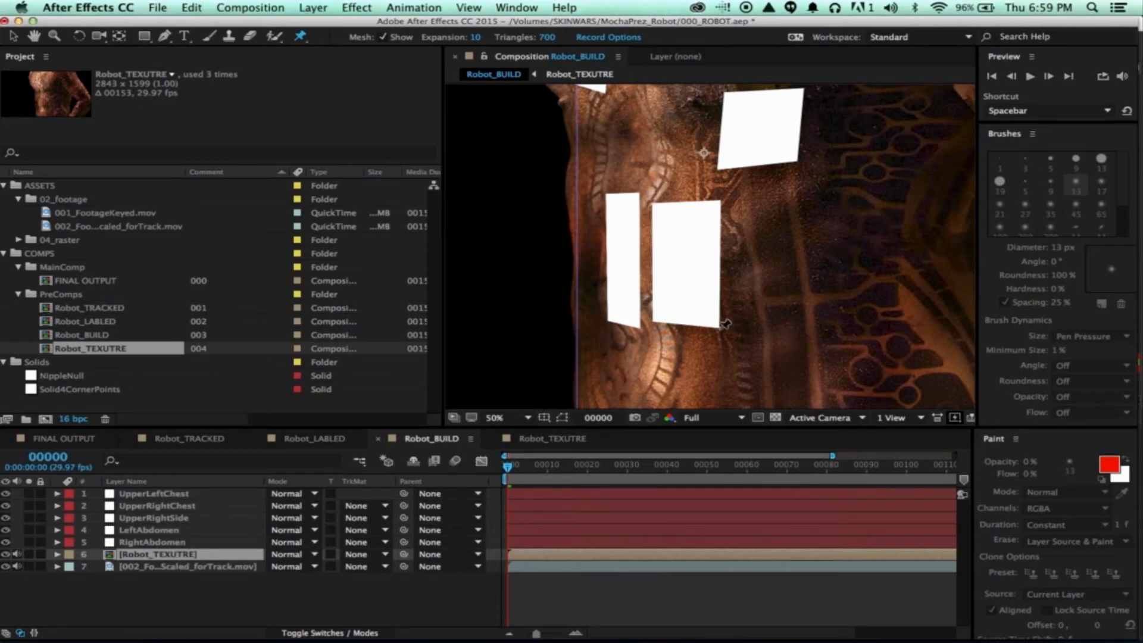
left_click(725, 324)
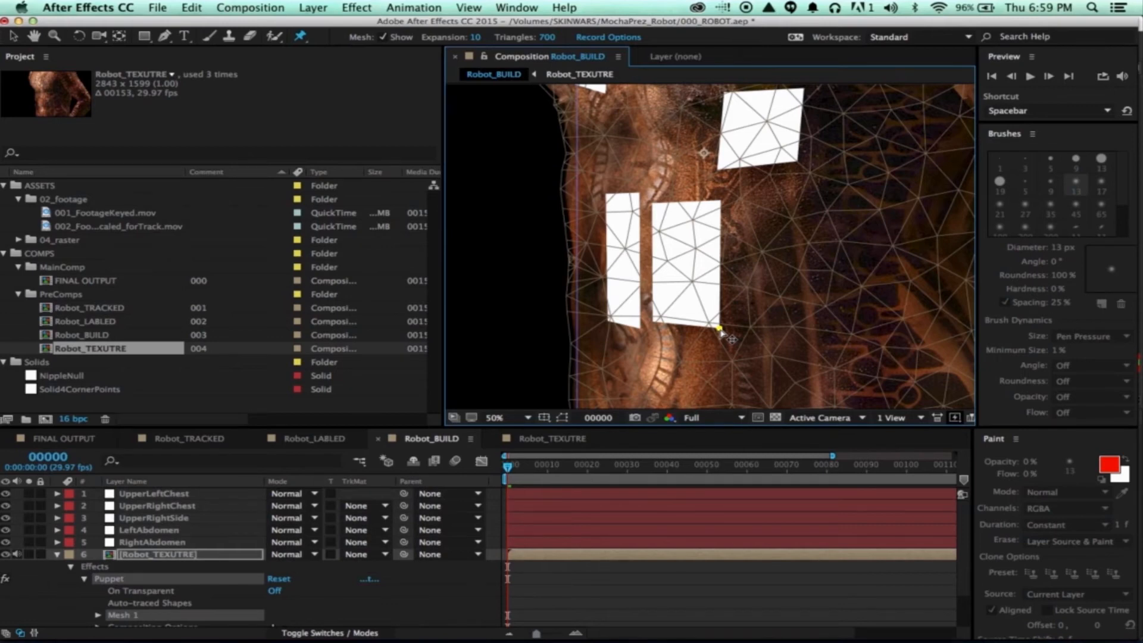
scroll(703, 310, "down", 3)
left_click(658, 277)
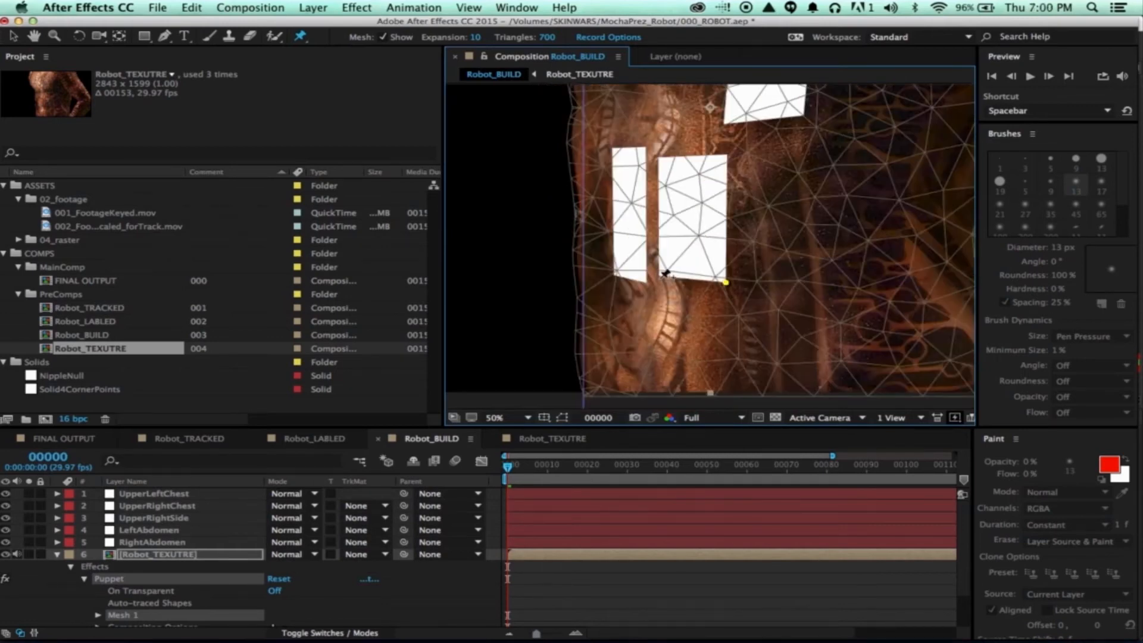
left_click(727, 156)
left_click(658, 159)
Step: Add Puppet pins at the lower-left, upper-right and upper-left corners of the LeftAbdomen solid
left_click(613, 276)
left_click(644, 147)
left_click(611, 147)
Step: Add Puppet pins to the Robot_TEXUTRE layer at the corners of the UpperRightSide solid
left_click_drag(750, 179, 710, 343)
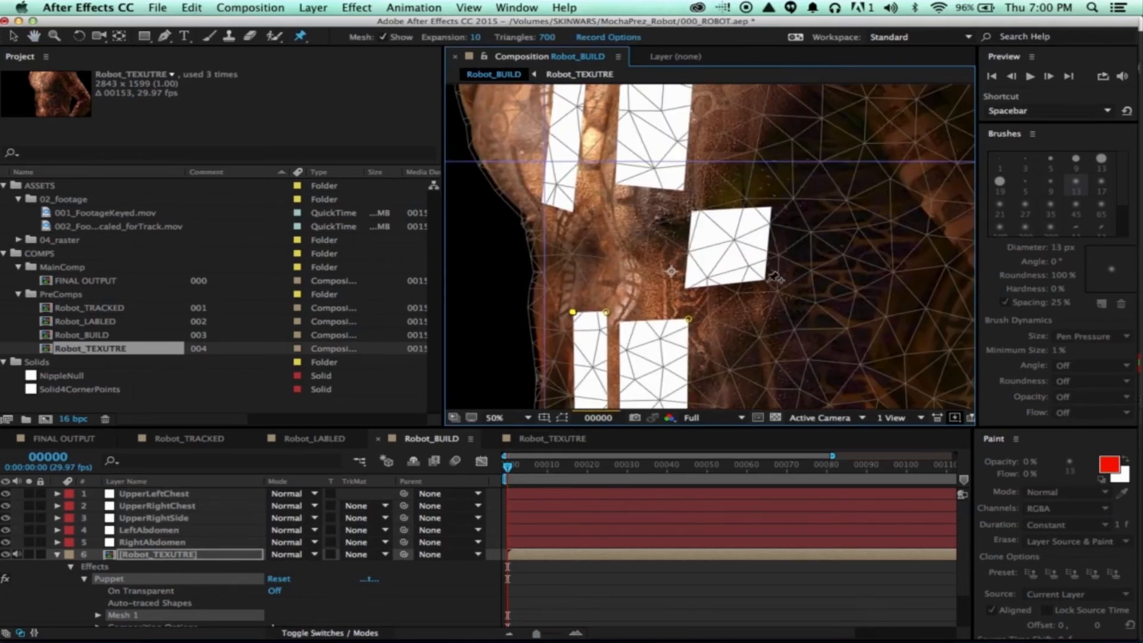
left_click(763, 280)
left_click(685, 288)
left_click(692, 210)
Step: Add Puppet pins at the corners of the UpperRightChest and UpperLeftChest solids
left_click_drag(692, 209, 740, 300)
left_click(662, 274)
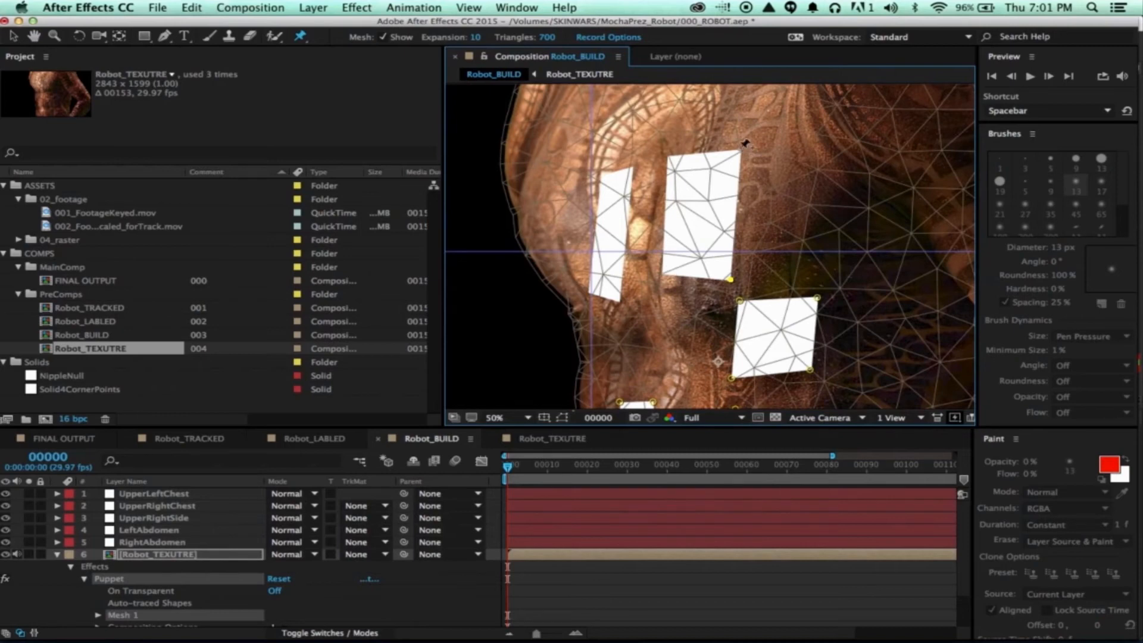
left_click(667, 157)
left_click(619, 301)
left_click(588, 292)
left_click(599, 176)
Step: Maximise the timeline, reveal the Robot_TEXUTRE layer's keyframed Puppet pins, and open the name of Puppet Pin 1 for editing
left_click(181, 554)
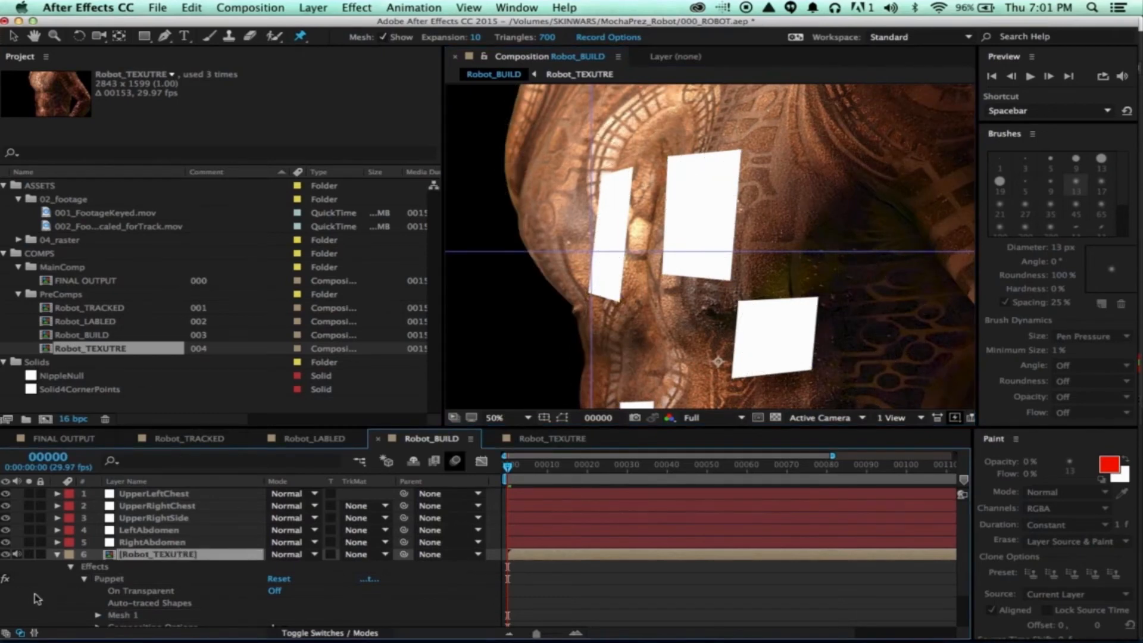
key("grave")
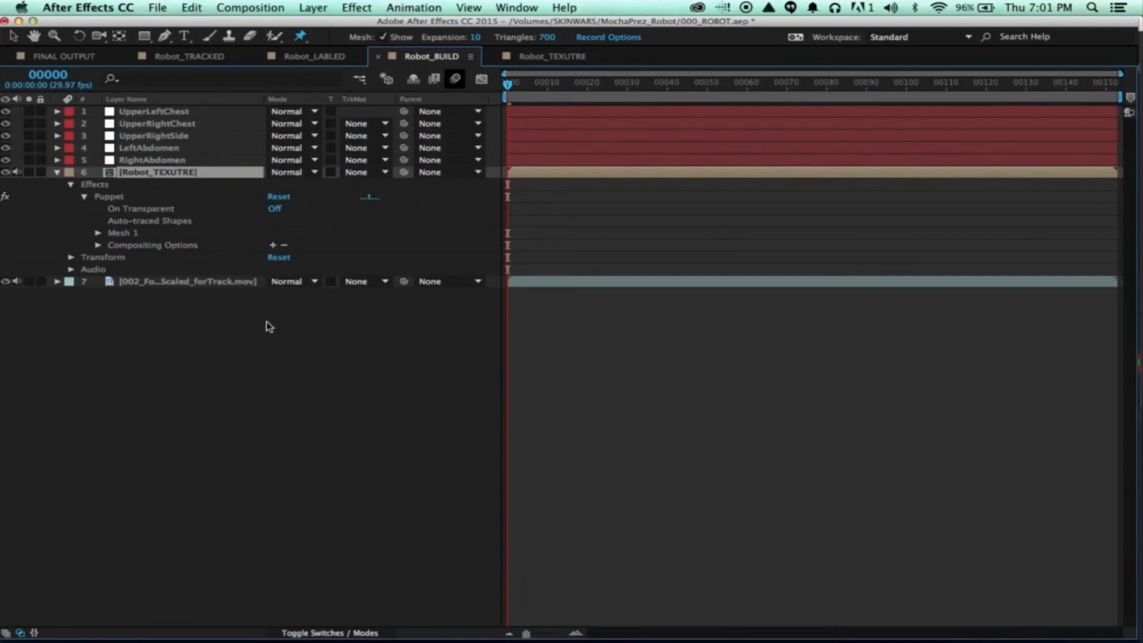
key("u")
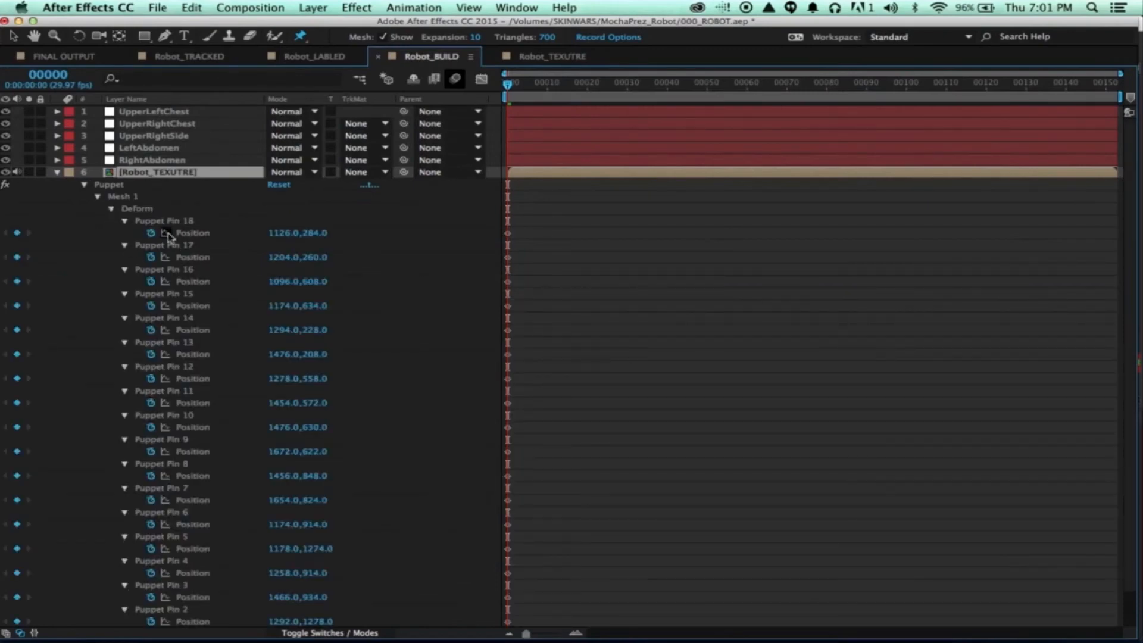
scroll(173, 238, "down", 1)
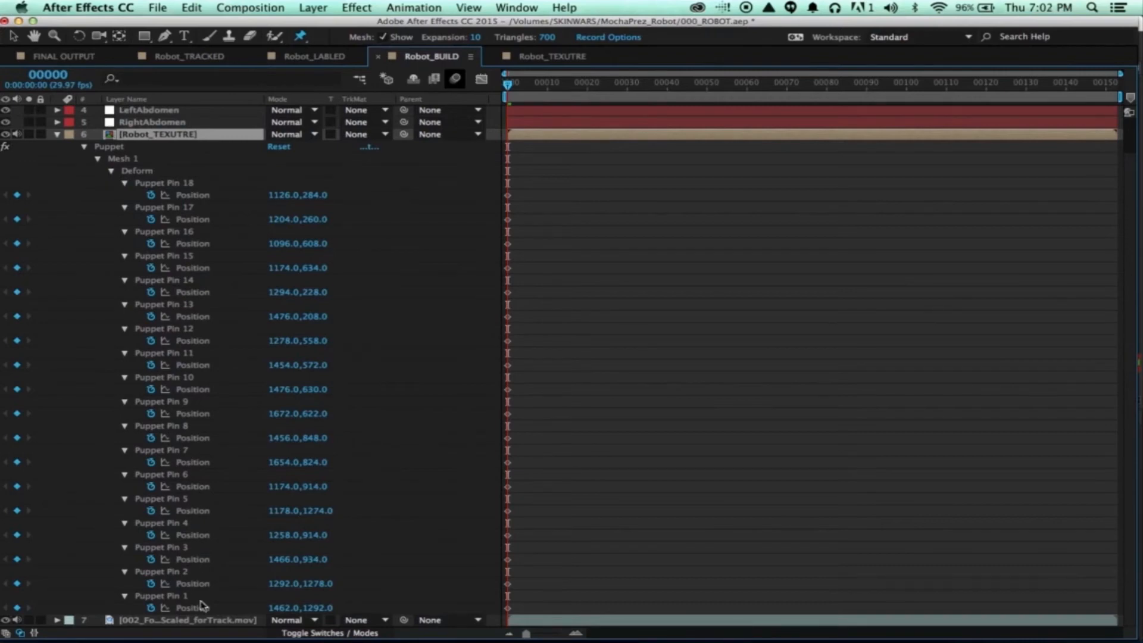
left_click(180, 596)
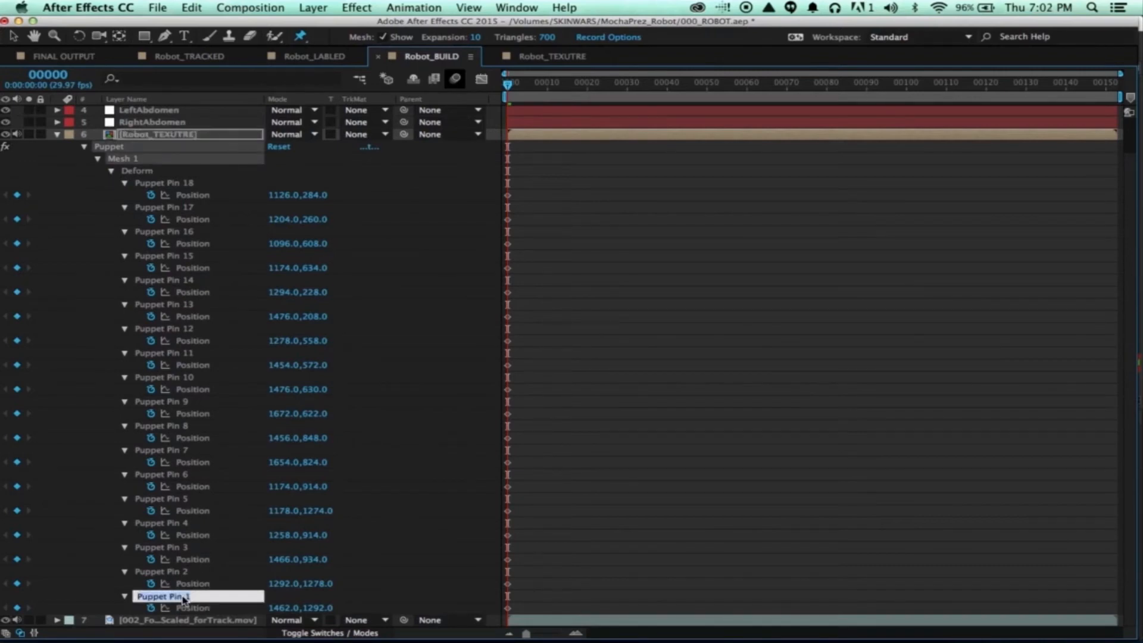
Step: Reveal the RightAbdomen solid's keyframed Corner Pin properties to compare them with the Puppet pins
left_click(159, 125)
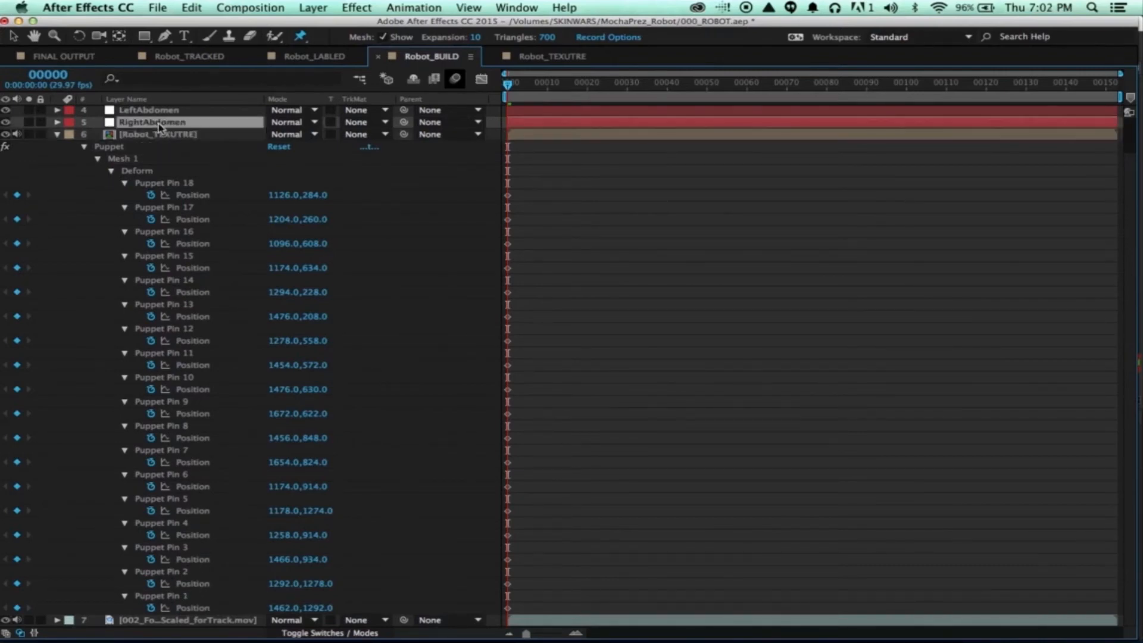
key("u")
scroll(170, 143, "down", 2)
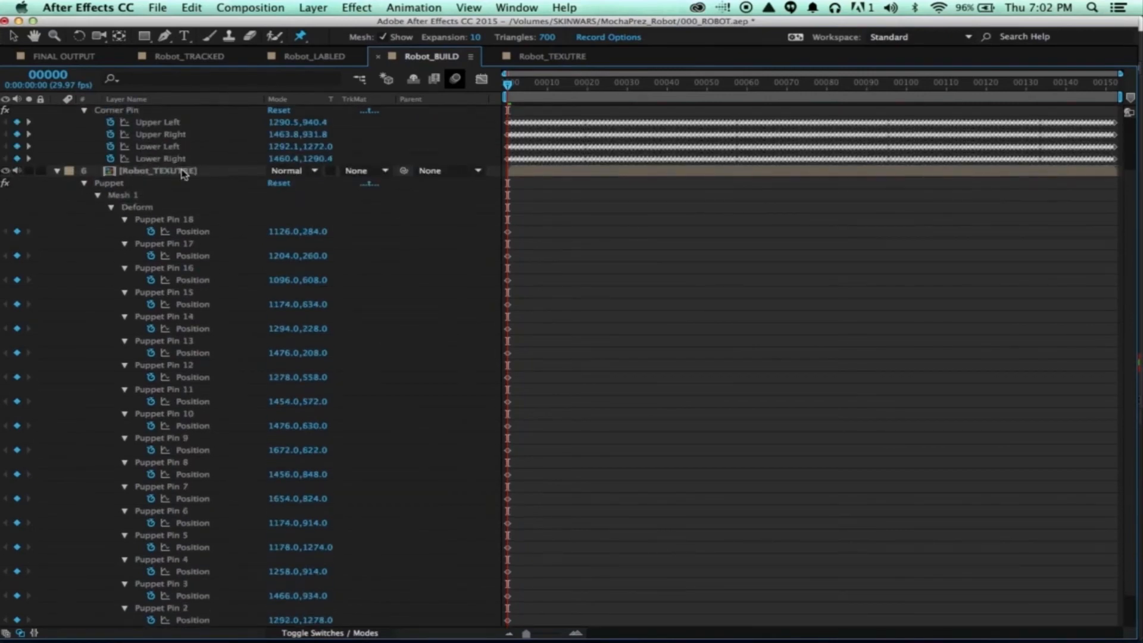
scroll(150, 138, "up", 3)
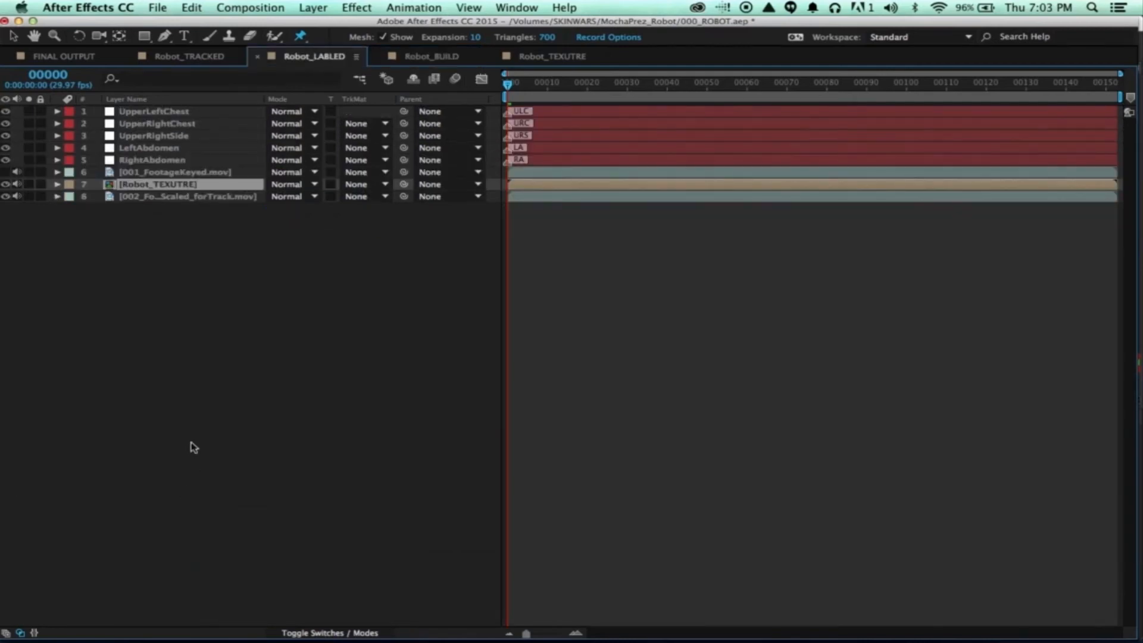
Step: Reveal the labelled Puppet pins of Robot_TEXUTRE in Robot_LABLED, select all their keyframes, and enable expressions on every pin position
key("u")
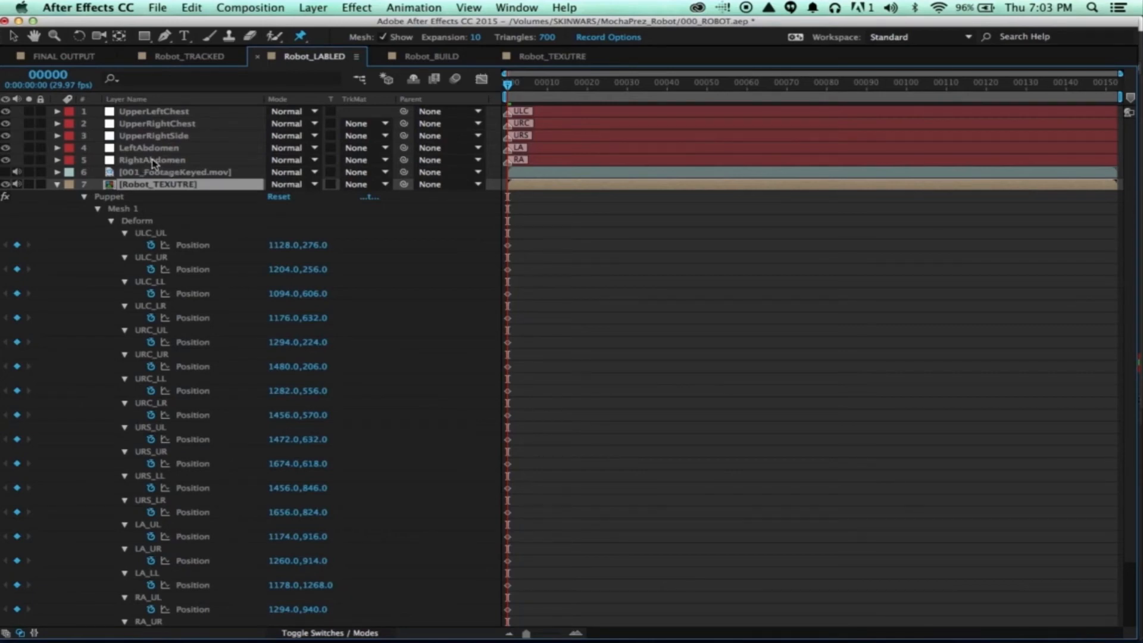
left_click_drag(536, 162, 503, 632)
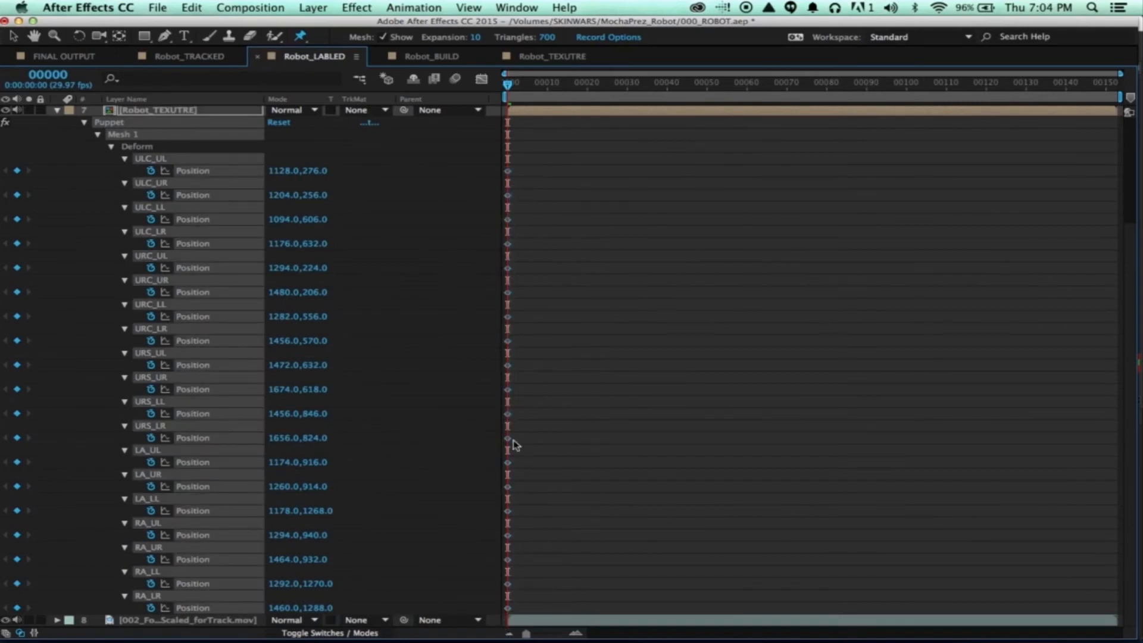
left_click(152, 170, "alt")
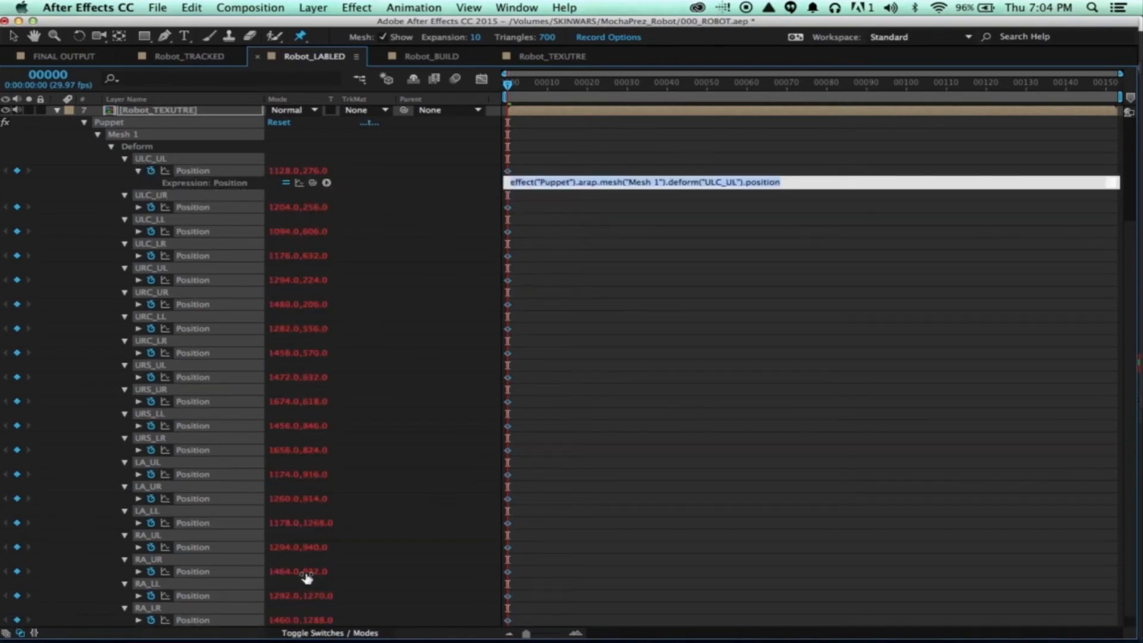
left_click(206, 170)
Step: Expand the Robot_TEXUTRE layer's modified Puppet properties to show every pin's position expression
scroll(242, 371, "down", 1)
scroll(536, 129, "up", 5)
left_click(536, 207)
key("u")
key("u")
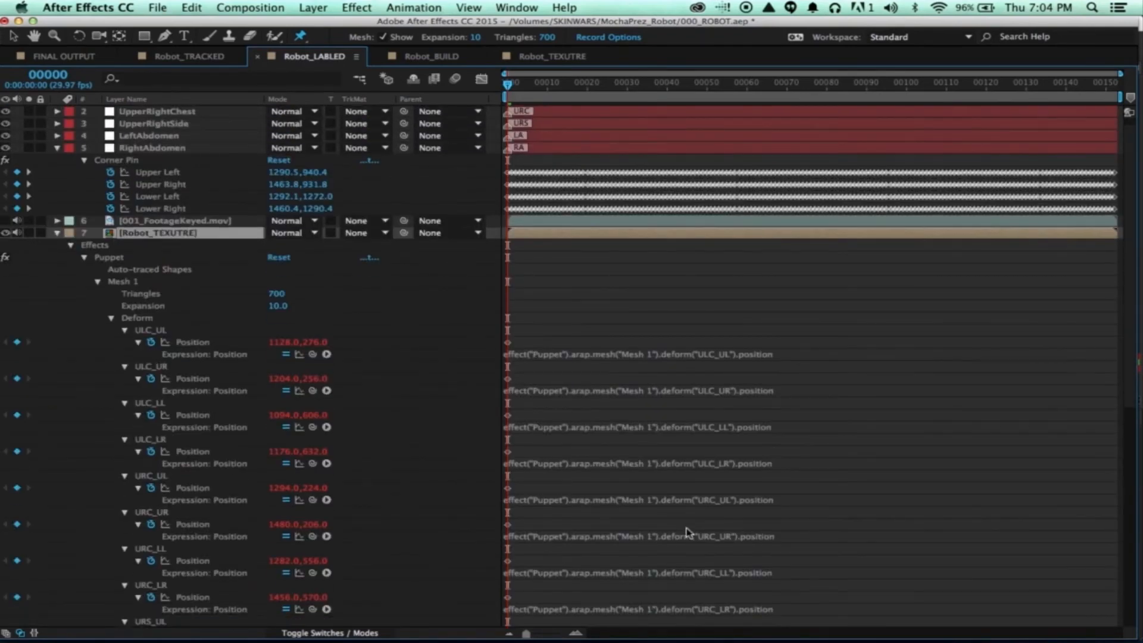
Step: Select the Puppet pins from ULC_UL to LA_LL and collapse them, leaving the four RA pins expanded
scroll(194, 247, "down", 5)
left_click(158, 209)
scroll(211, 384, "down", 10)
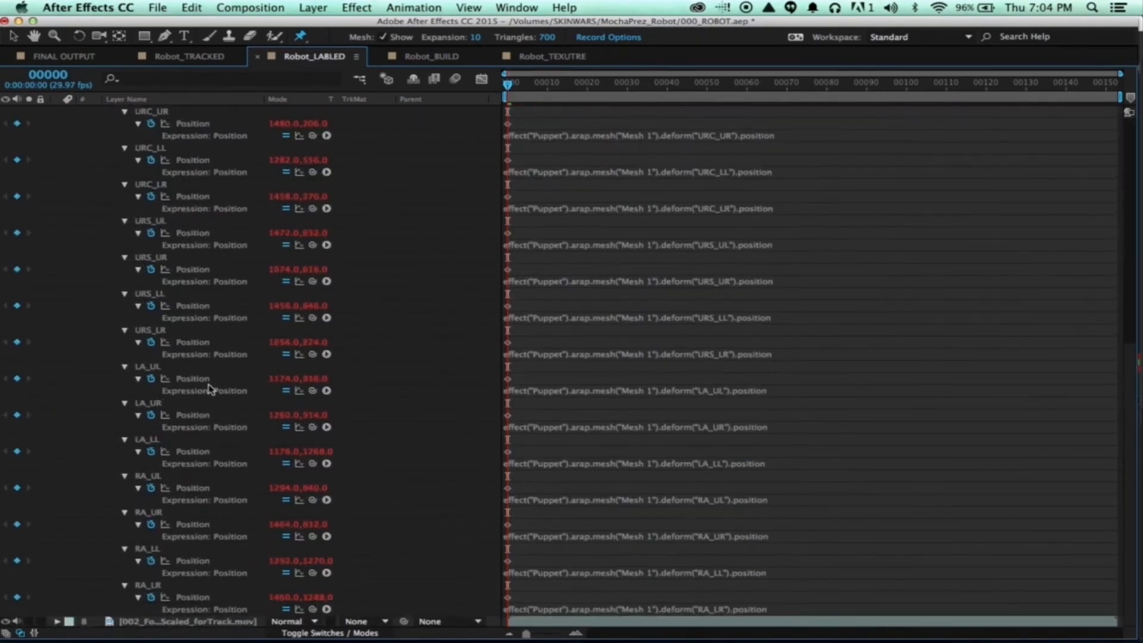
left_click(152, 438, "shift")
left_click(124, 438)
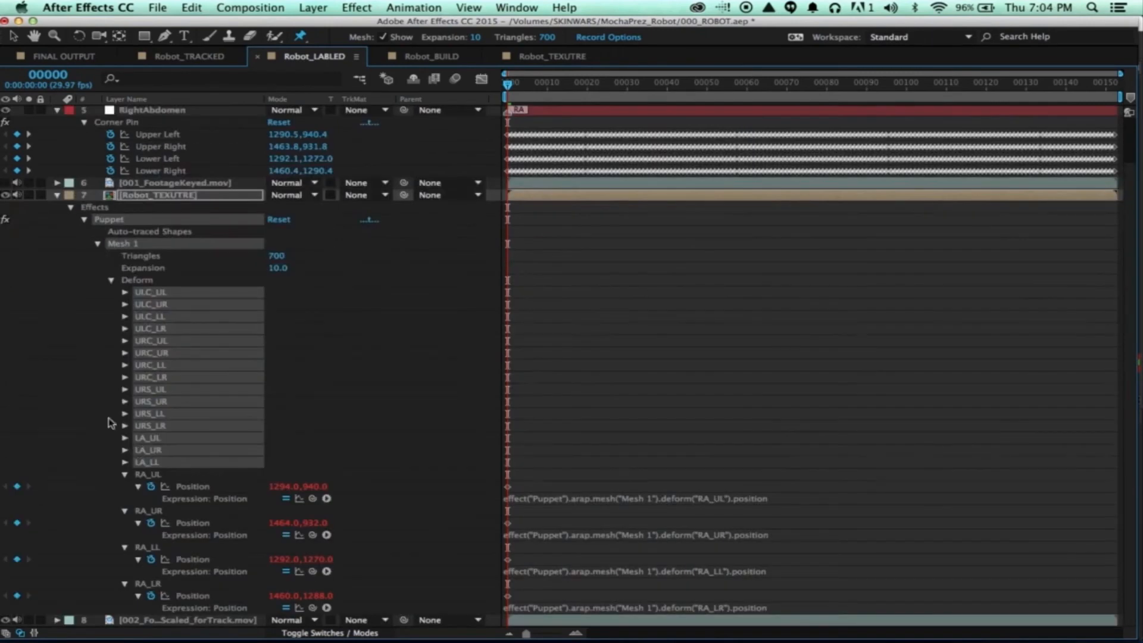
Step: Link the RA_LR pin's position expression to the Lower Right property of the RightAbdomen layer's Corner Pin
left_click_drag(312, 607, 176, 173)
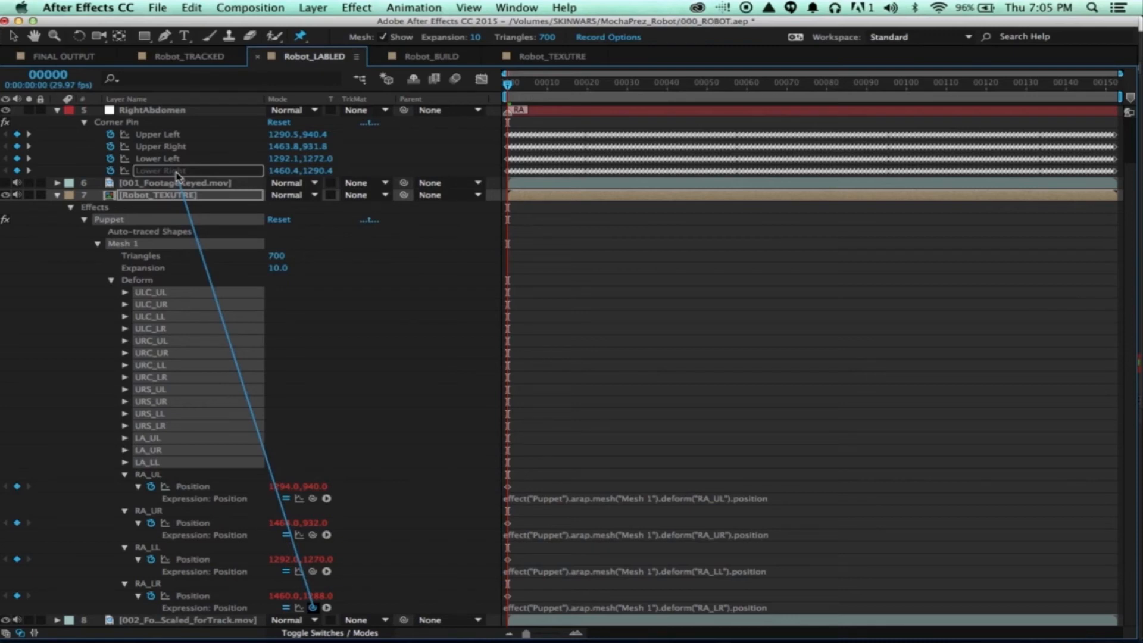
left_click_drag(176, 174, 177, 175)
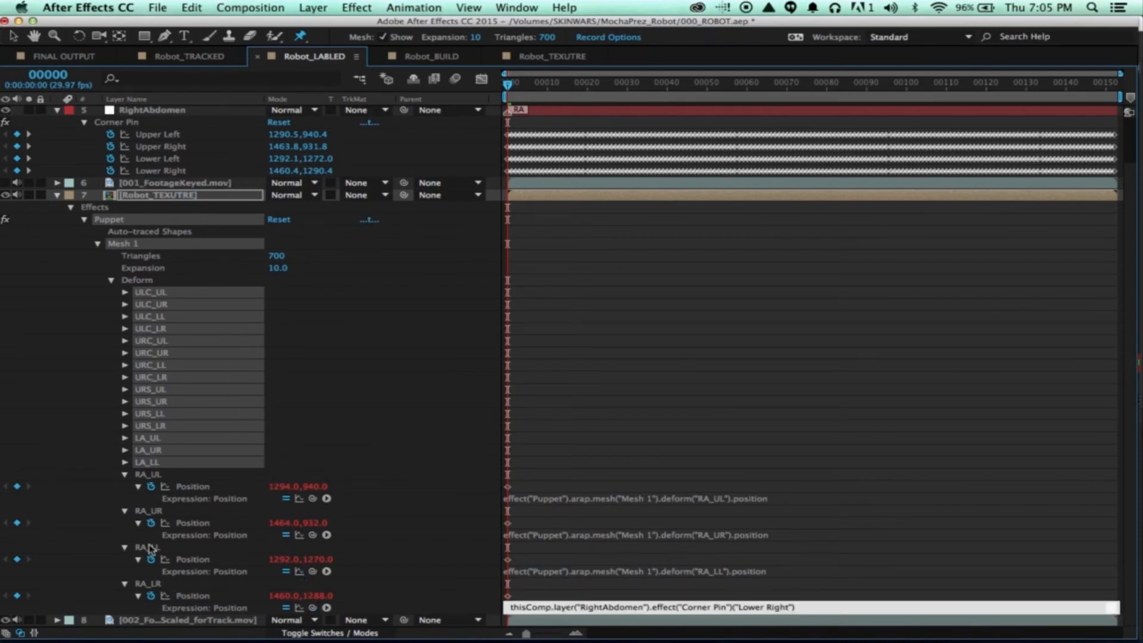
Step: Link the RA_LL, RA_UR and RA_UL pins' position expressions to the Lower Left, Upper Right and Upper Left corners of RightAbdomen's Corner Pin
left_click_drag(312, 571, 181, 159)
left_click_drag(313, 535, 177, 147)
left_click_drag(312, 499, 176, 135)
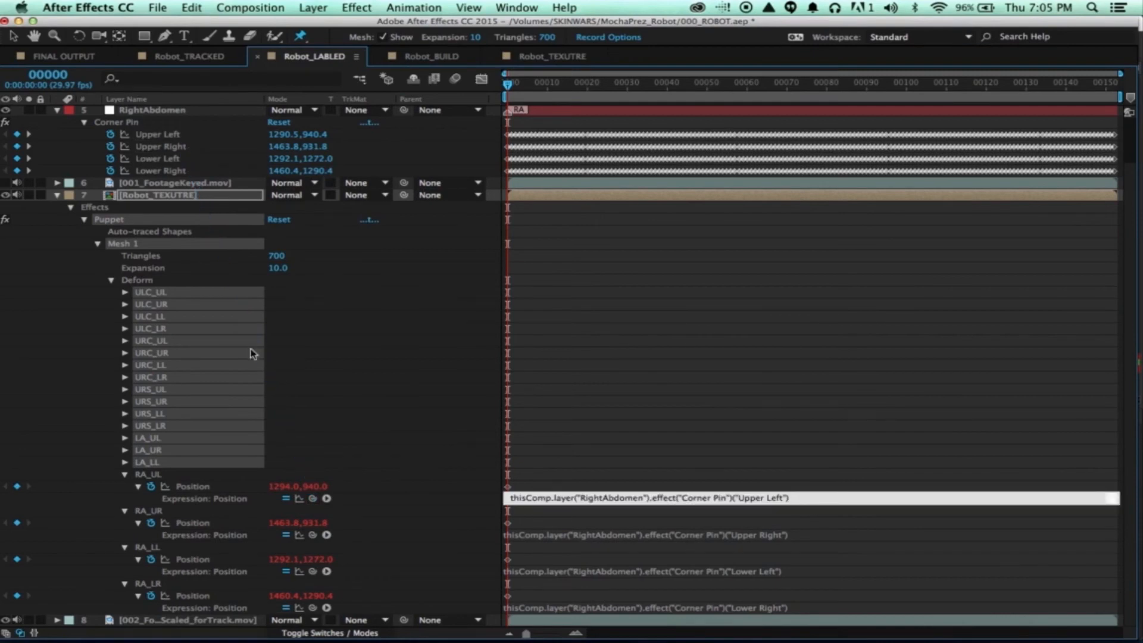
Step: Collapse the four RA pins and expand the LA_UL, LA_UR and LA_LL pins to show their position expressions
left_click(142, 474)
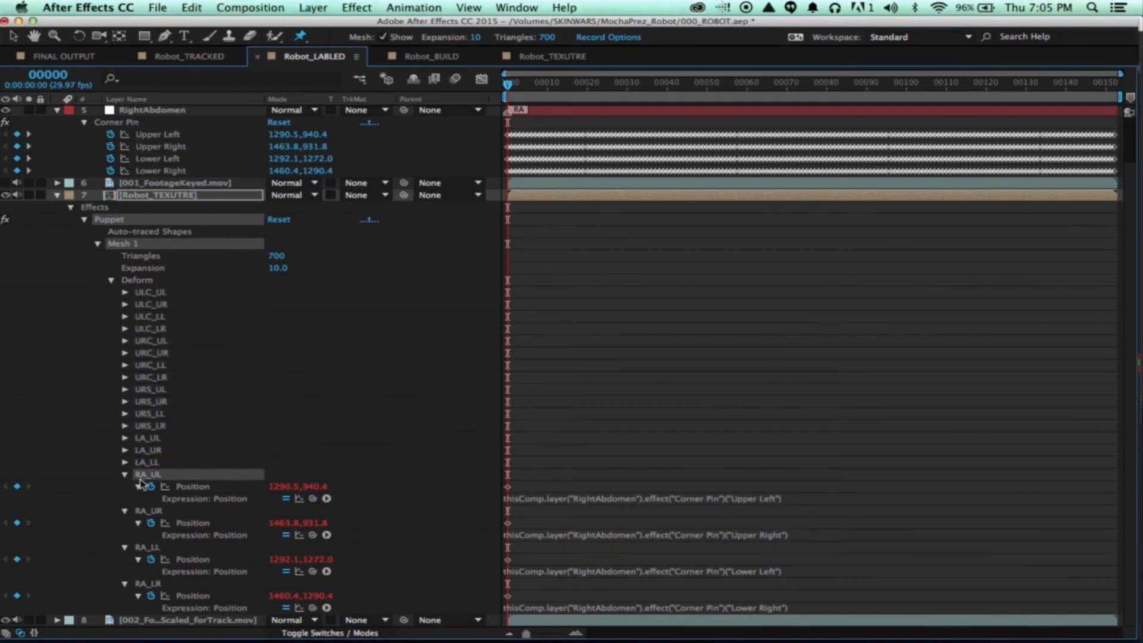
left_click(153, 583, "shift")
left_click(127, 475)
left_click(152, 513)
left_click(148, 487, "shift")
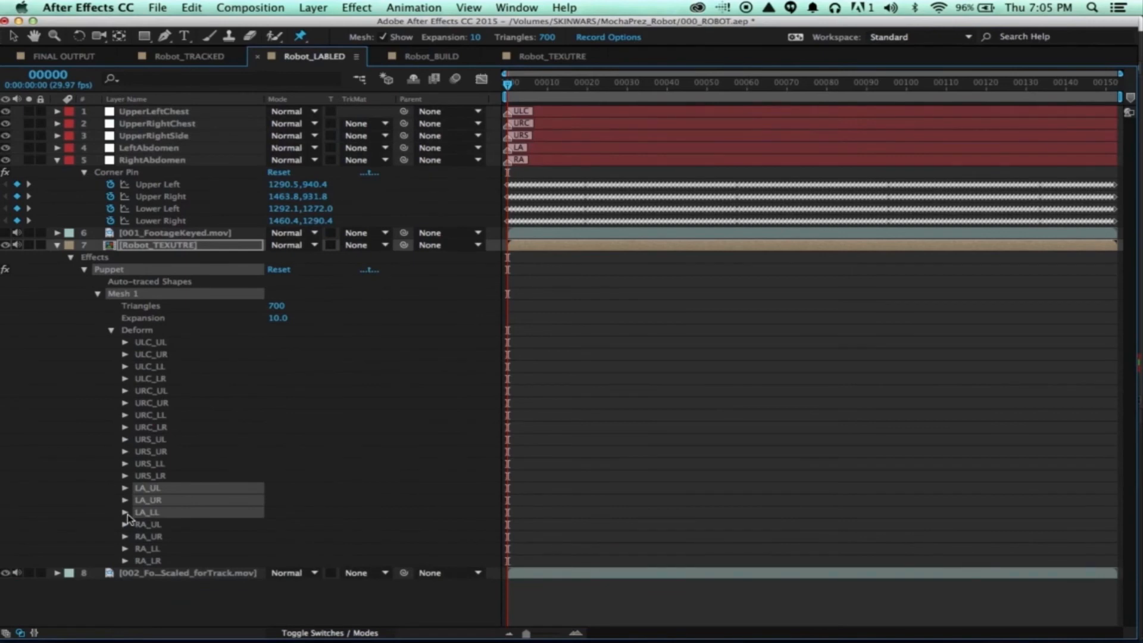
left_click(126, 513)
Step: Show LeftAbdomen's Corner Pin keyframes instead of RightAbdomen's and link the LA_LL and LA_UR position expressions to its Lower Left and Upper Right
left_click(157, 160)
key("u")
left_click(158, 149)
key("u")
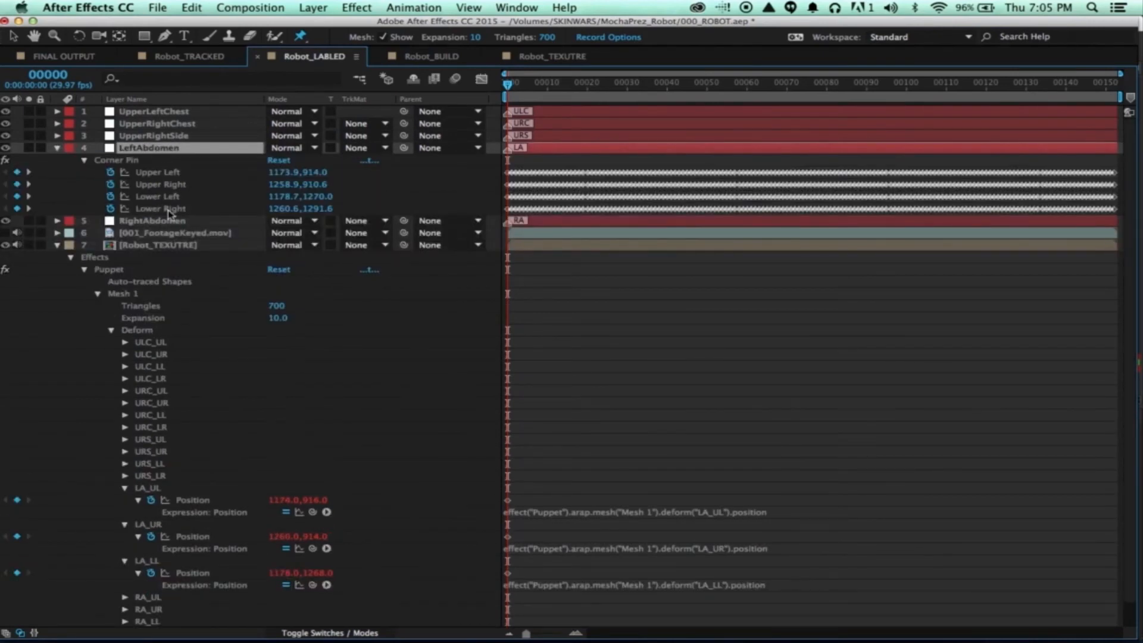
left_click_drag(313, 584, 186, 203)
left_click_drag(312, 549, 160, 183)
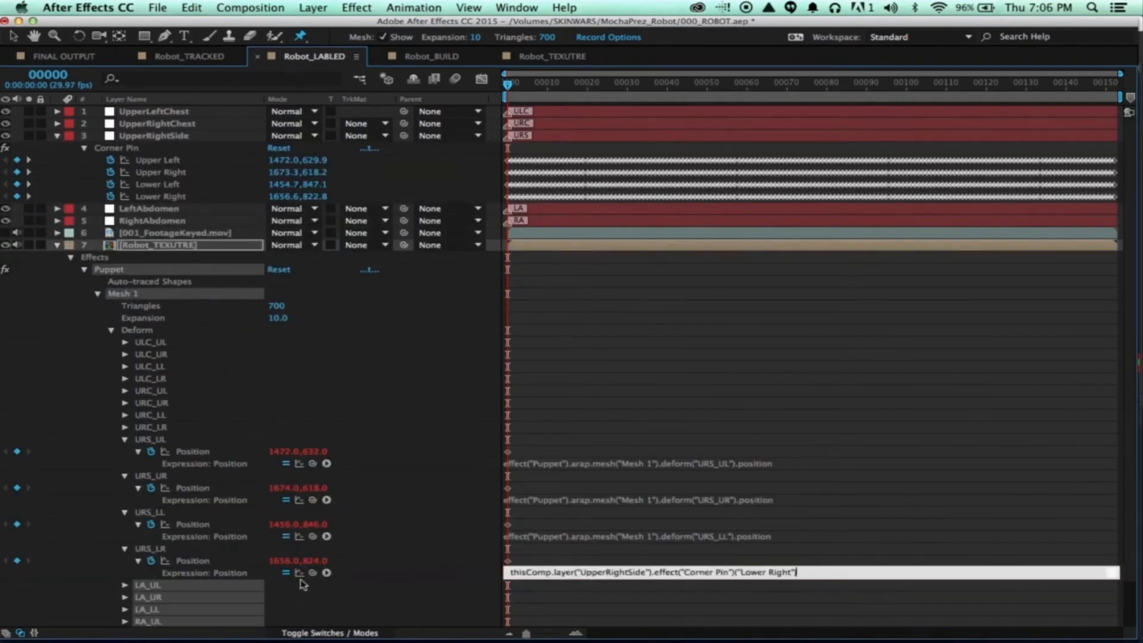
Step: Link the URS_LR pin's position expression to the Lower Right property of the UpperRightSide layer's Corner Pin
left_click_drag(311, 548, 186, 197)
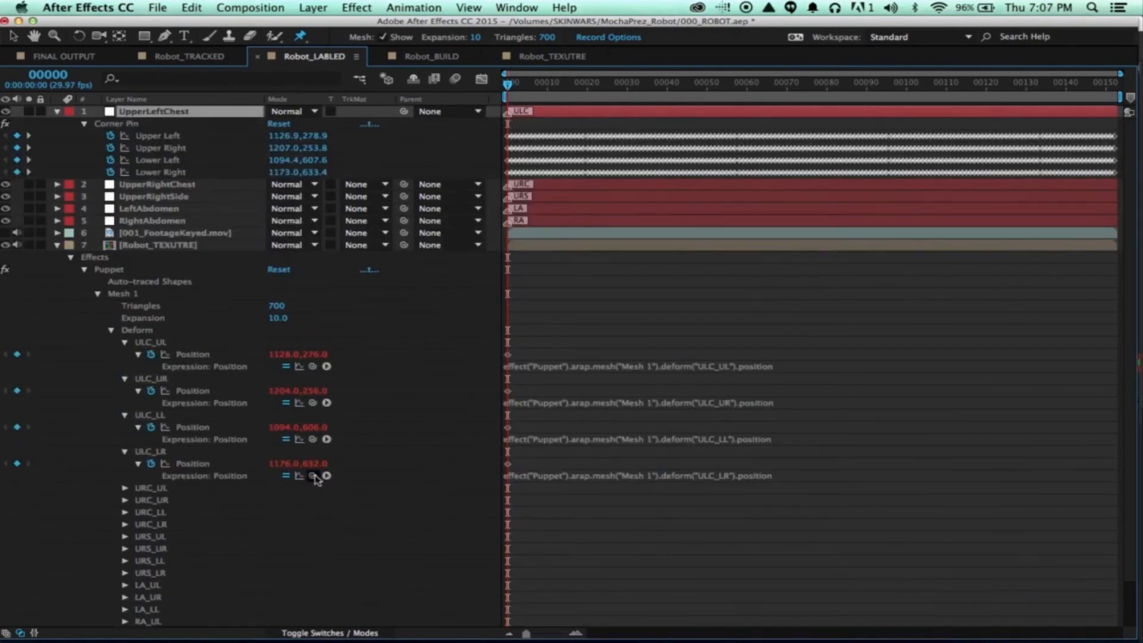
Step: Link the ULC_LL, ULC_UR and ULC_UL pins' position expressions to the matching corners of the UpperLeftChest layer's Corner Pin
left_click_drag(312, 438, 158, 159)
left_click_drag(301, 402, 157, 147)
left_click_drag(299, 366, 158, 135)
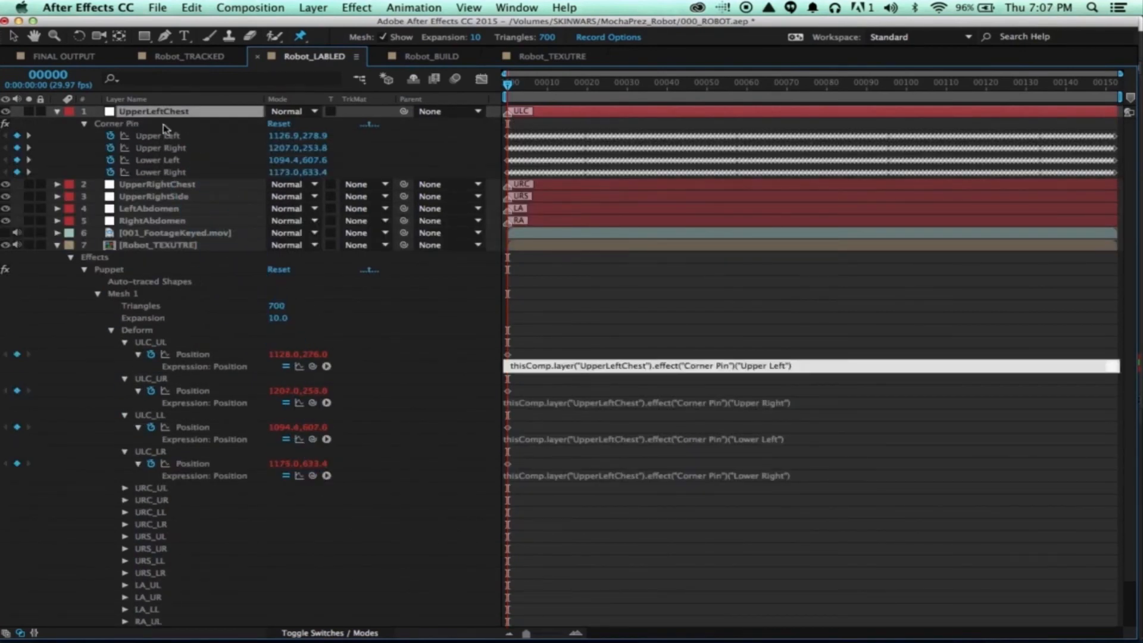
Step: Collapse the UpperLeftChest layer and the Puppet effect, and restore the timeline from its maximized view
left_click(63, 116)
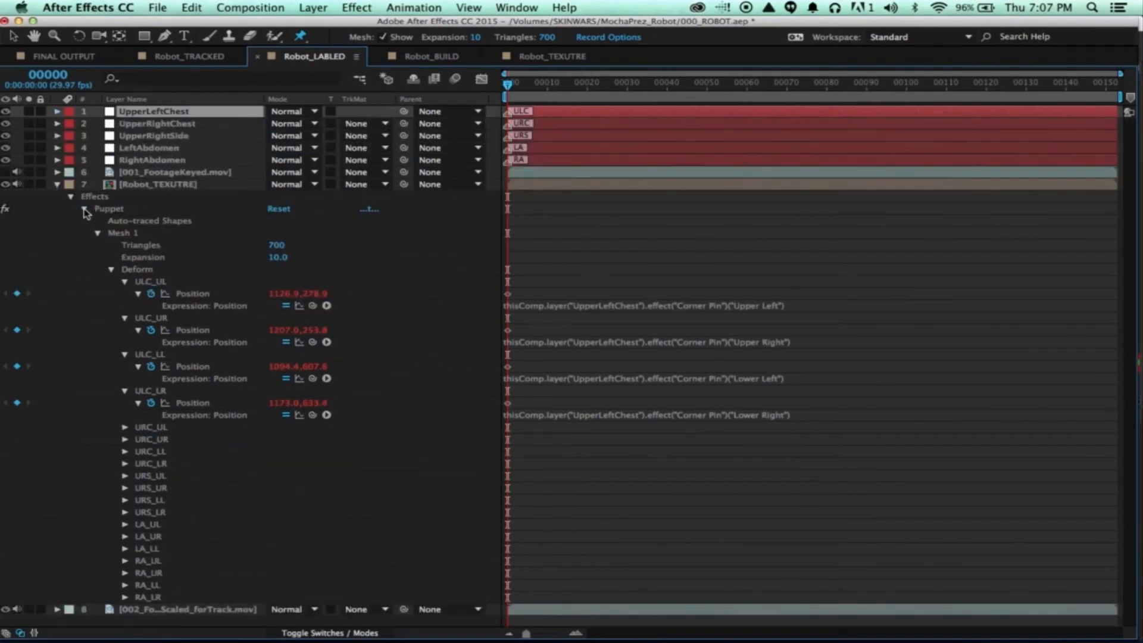
left_click(84, 209)
key("grave")
Step: Play back Robot_LABLED and examine how the pinned robot texture follows the tracked solids at frame 136
key("space")
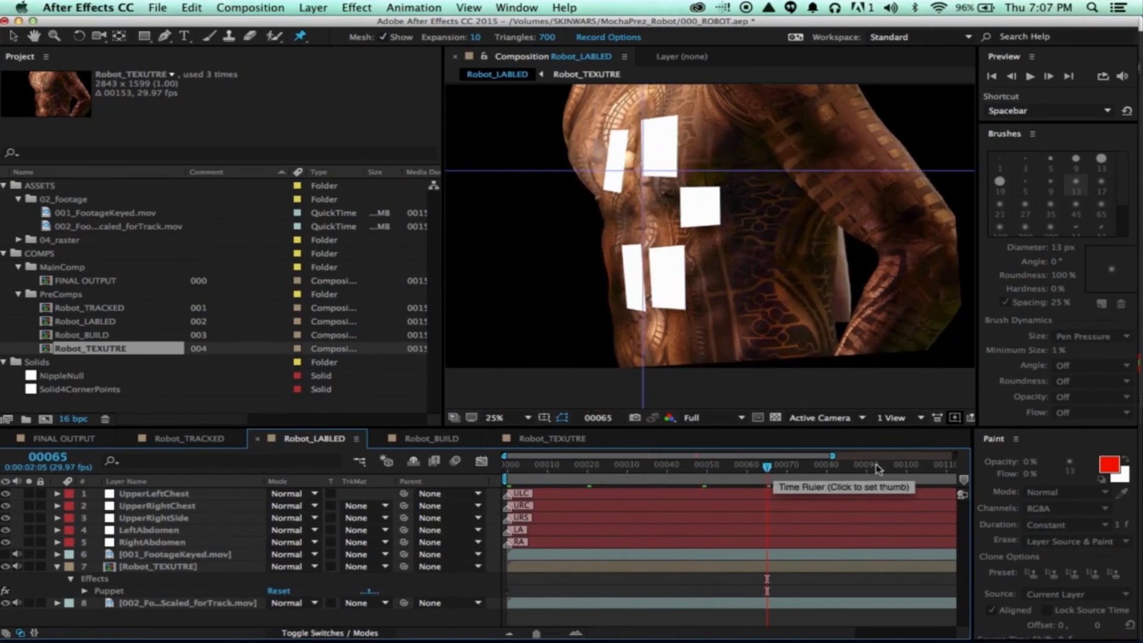
left_click(907, 469)
key("minus")
left_click(902, 470)
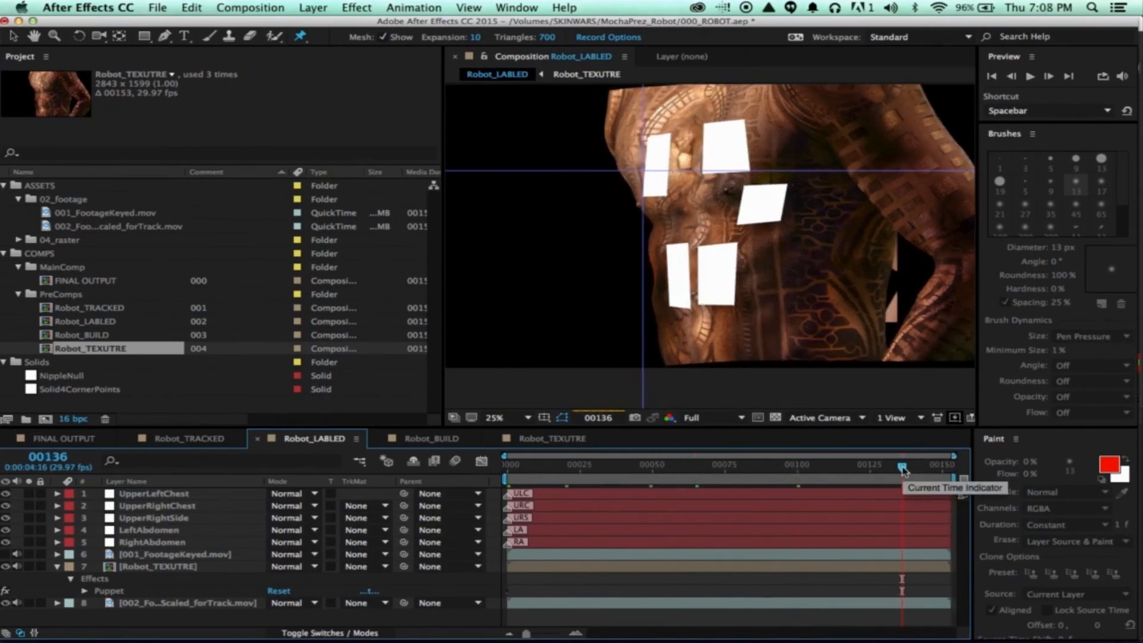
Step: Set the Robot_TEXUTRE layer's track matte to Alpha, using the 001_FootageKeyed.mov layer directly above it
left_click(157, 566)
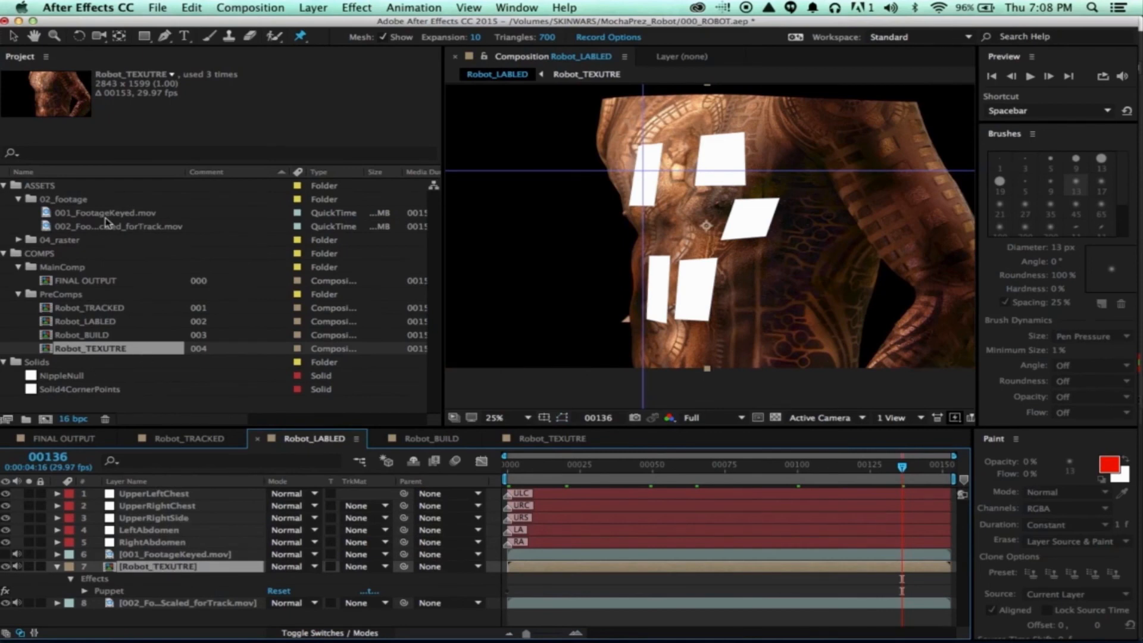
left_click_drag(102, 214, 171, 563)
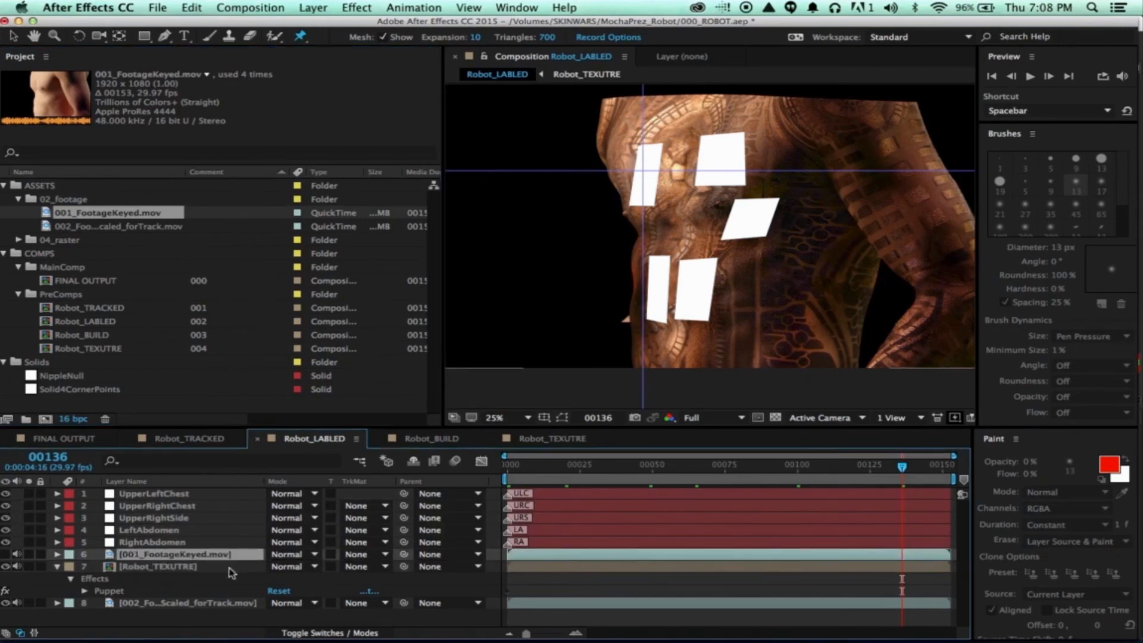
left_click(365, 568)
left_click(367, 585)
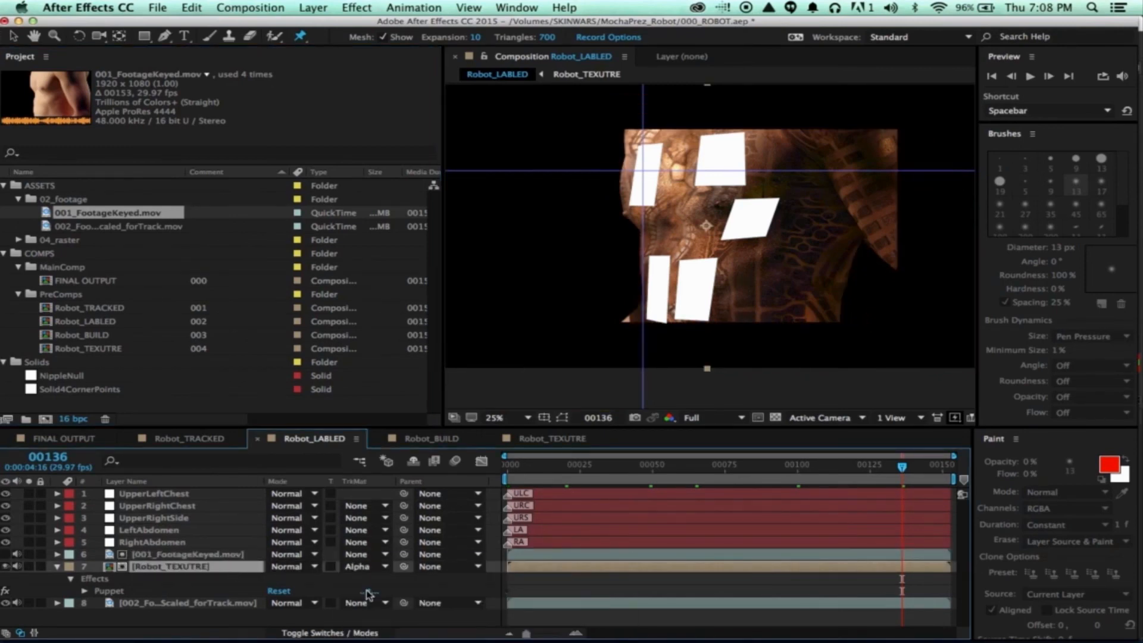
Step: Set Mask 1 of 001_RobotTexture.psd to Add in the Robot_TEXUTRE composition, and return to Robot_LABLED
left_click(552, 439)
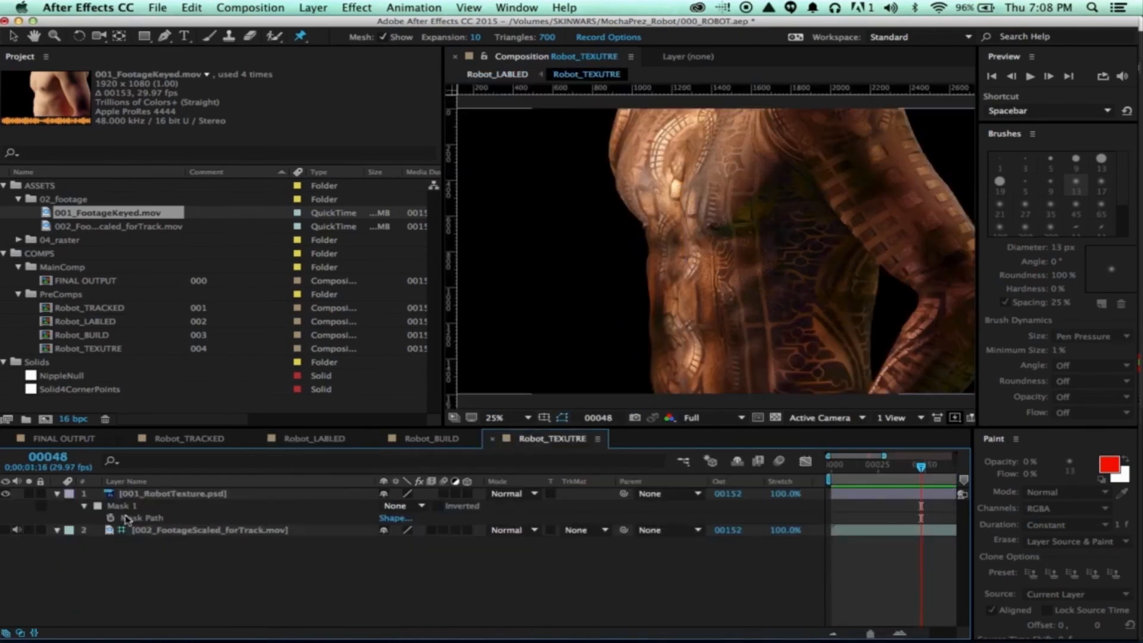
left_click(392, 506)
left_click(403, 533)
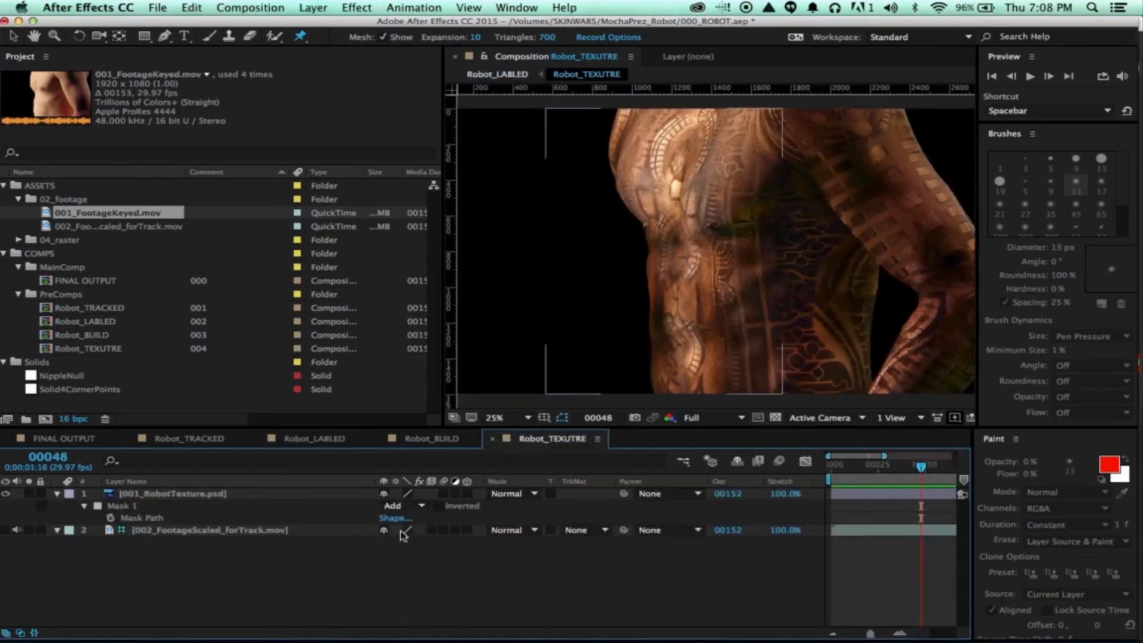
left_click(315, 439)
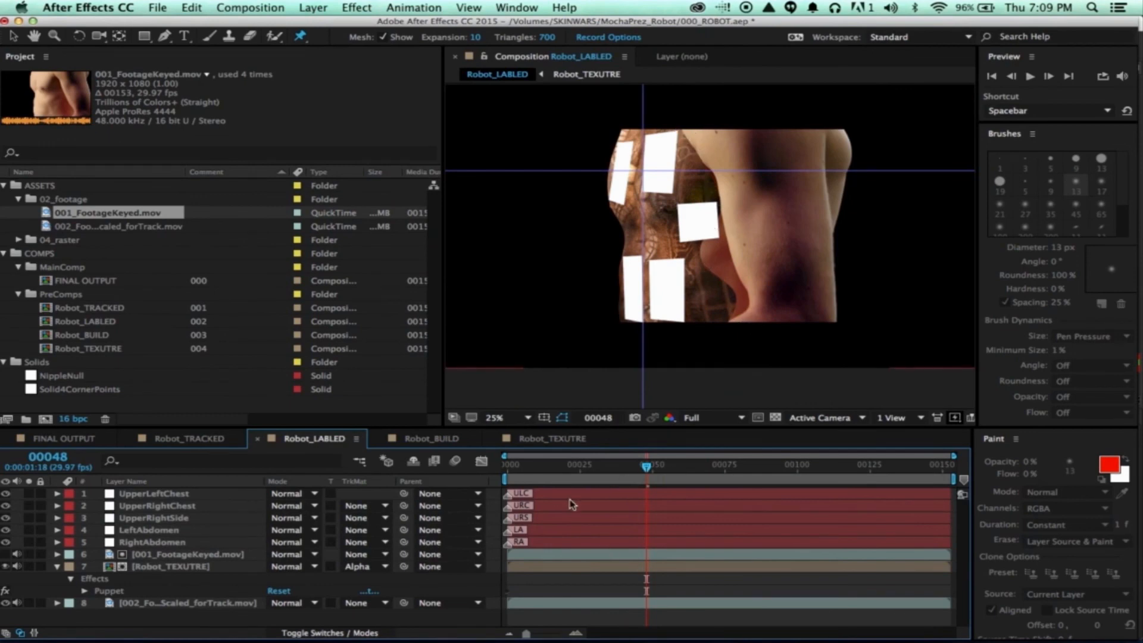
Step: Hide the five tracked solid layers from UpperLeftChest to RightAbdomen and go to frame 110 to check the texture
left_click(766, 467)
left_click(143, 543)
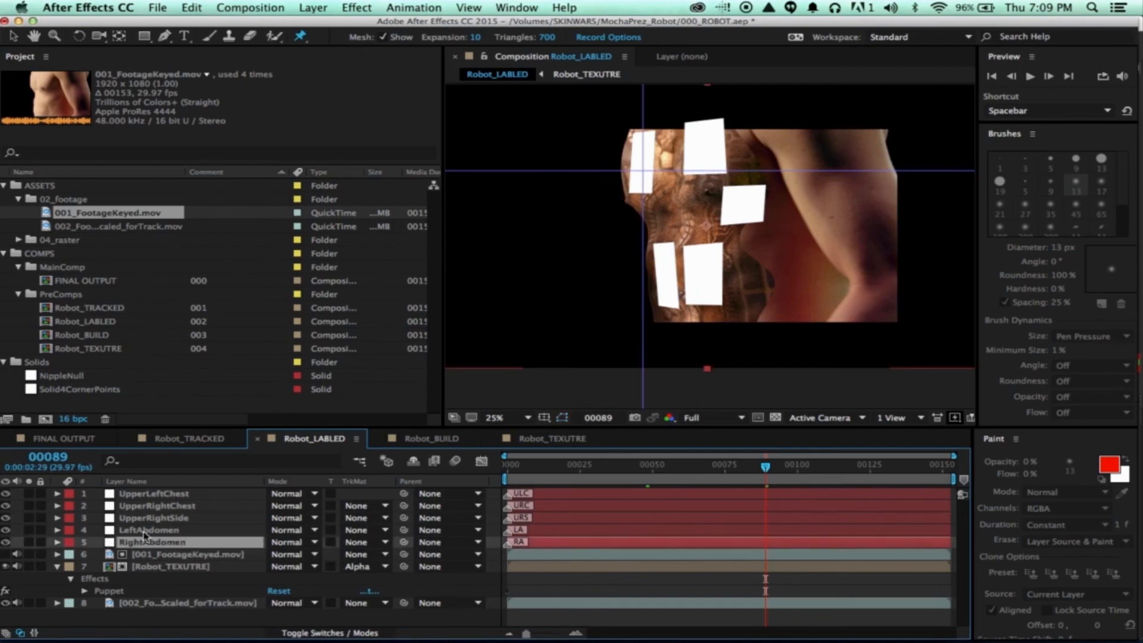
left_click(139, 496, "shift")
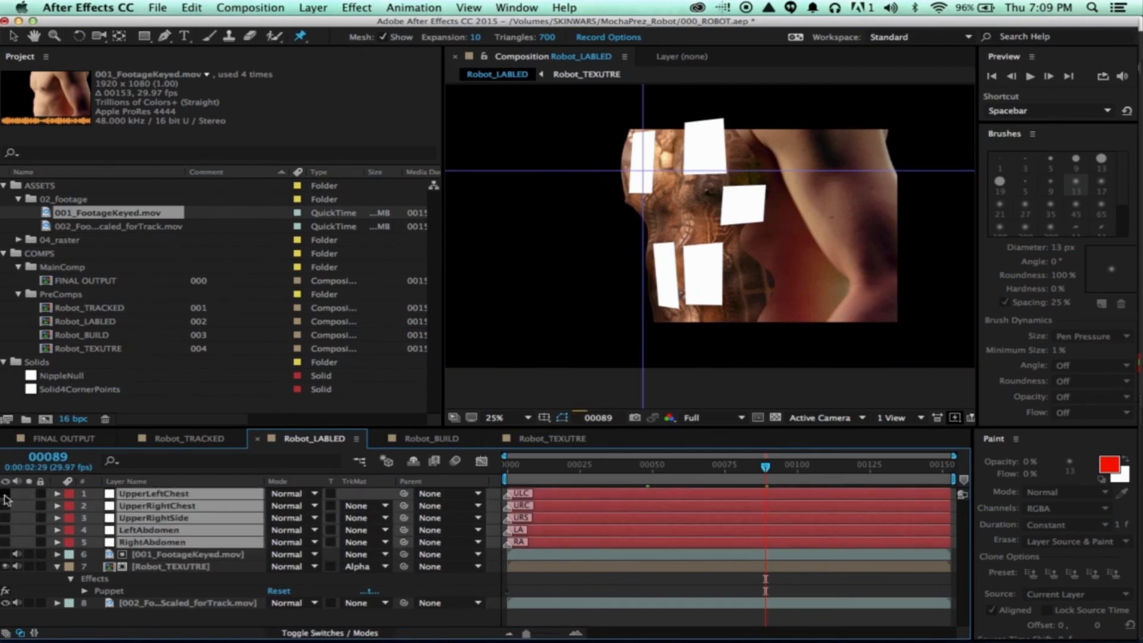
left_click(6, 499)
left_click(825, 466)
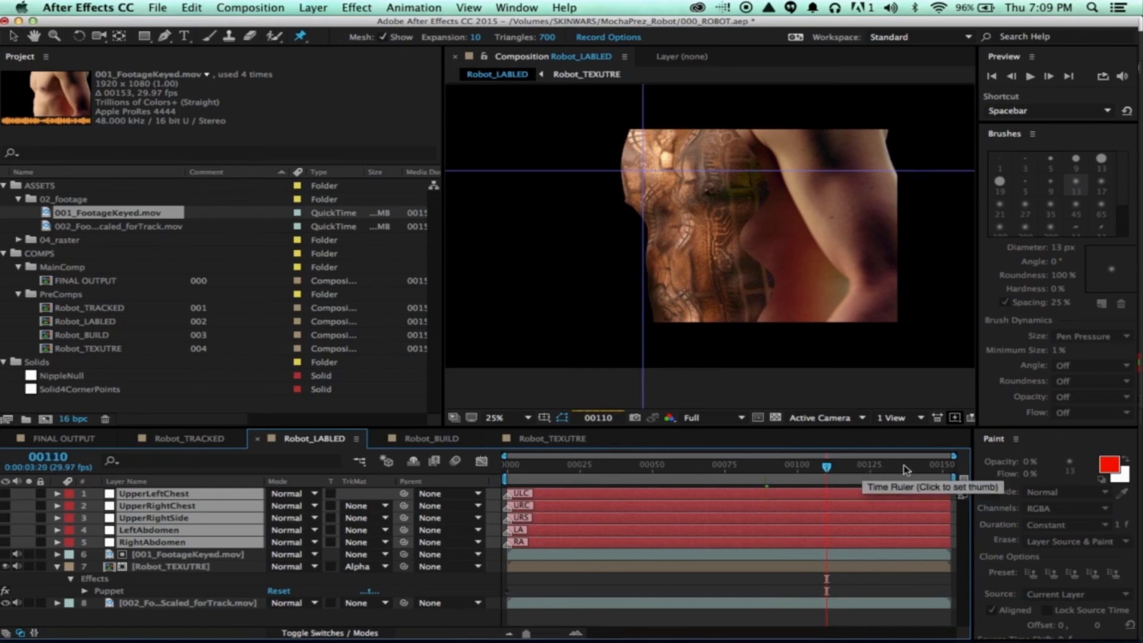